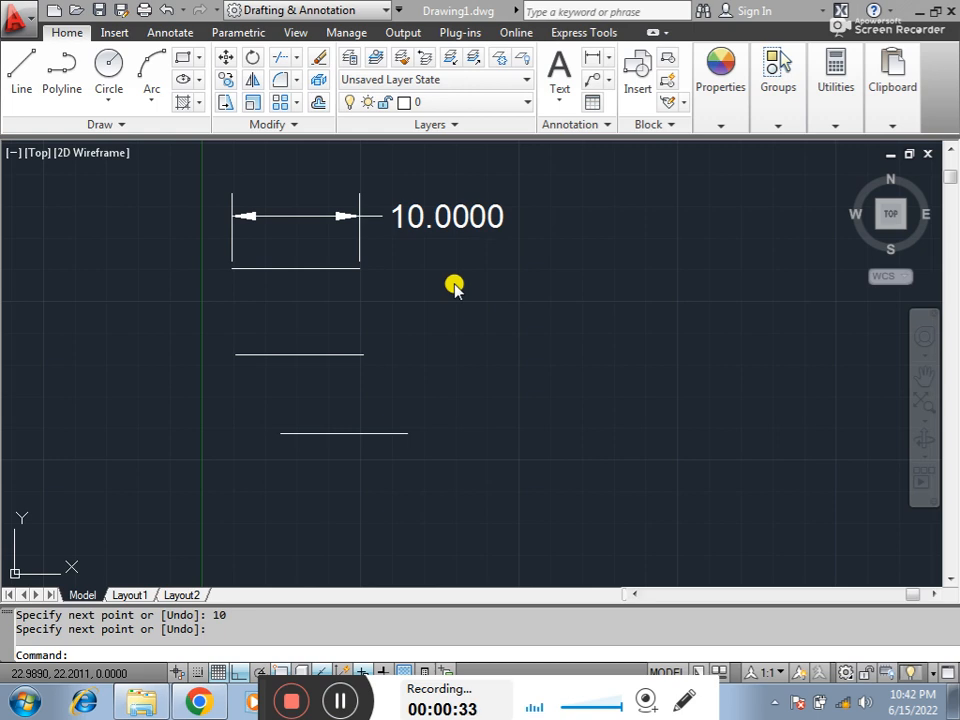
Erase the three existing horizontal lines and the linear dimension above them.
left_click(210, 180)
left_click(546, 516)
key("Delete")
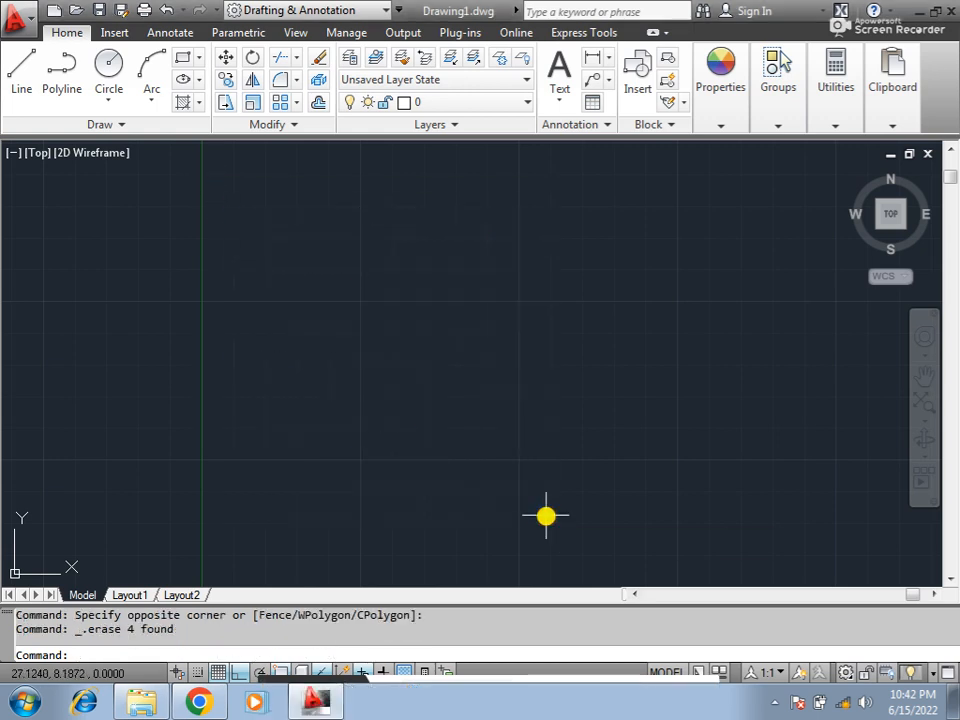
Draw a horizontal line 10 units long in the upper part of the empty drawing.
left_click(22, 86)
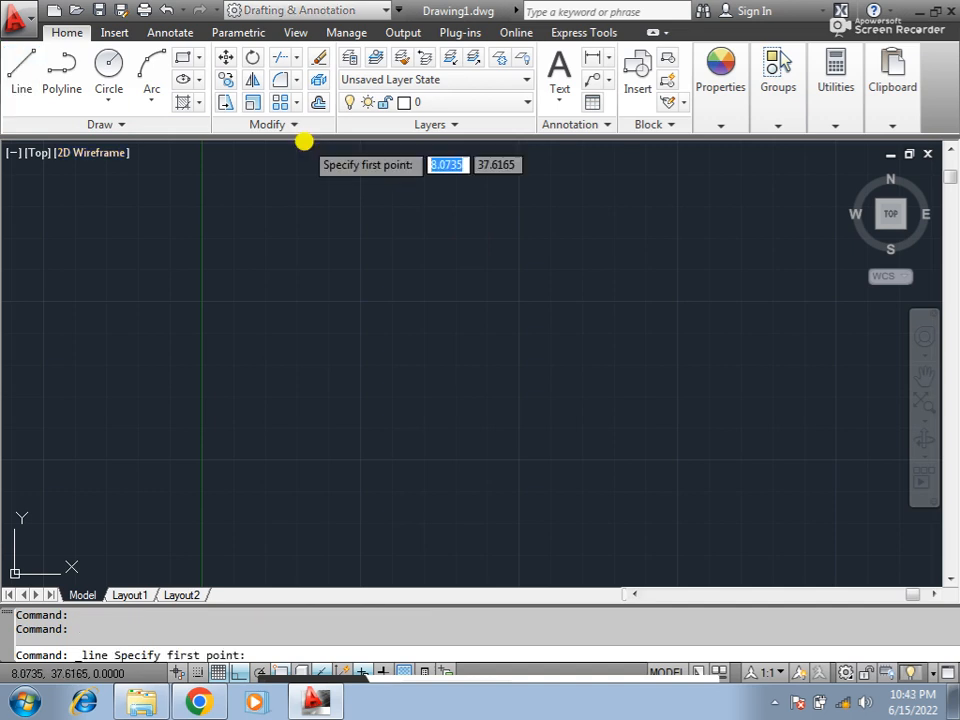
left_click(297, 235)
type("10")
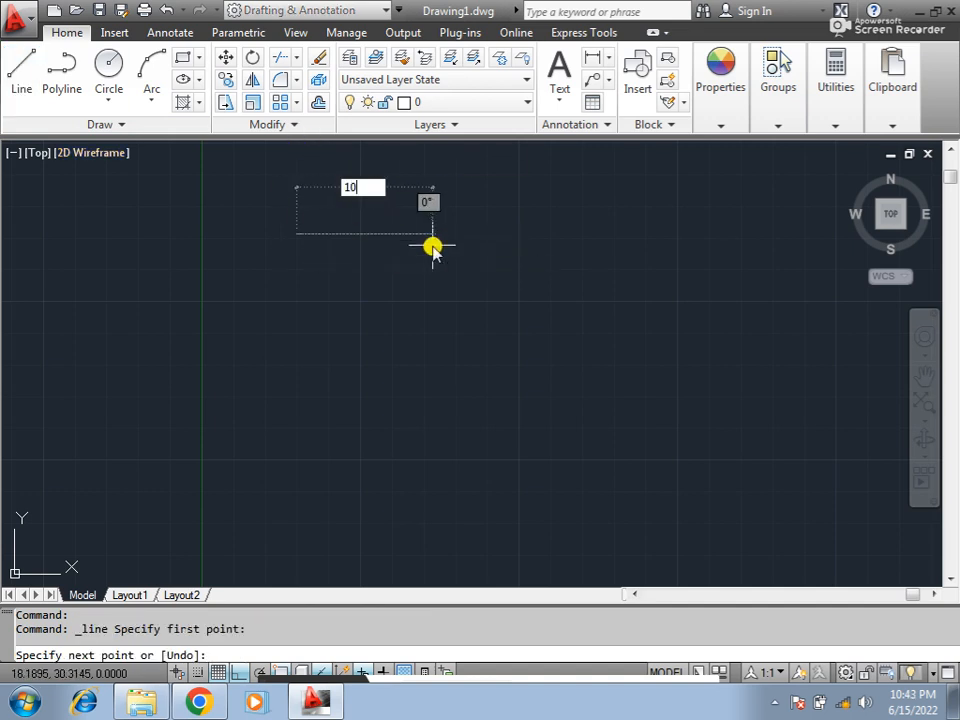
key("Return")
key("Return")
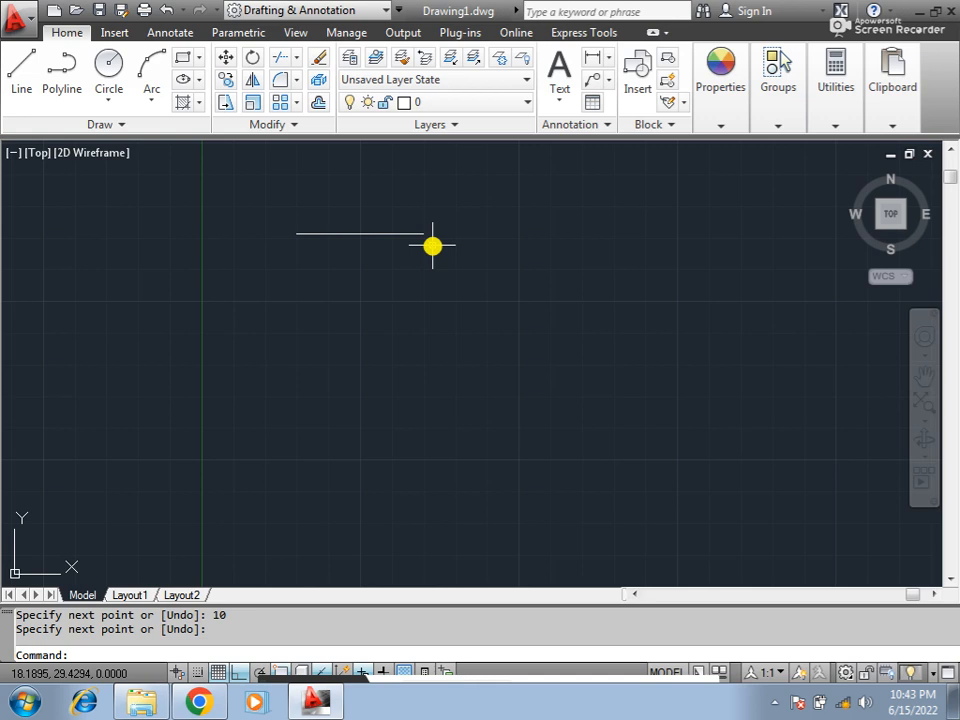
Add a linear dimension between the line's two endpoints, placed just below the line.
type("dimlin")
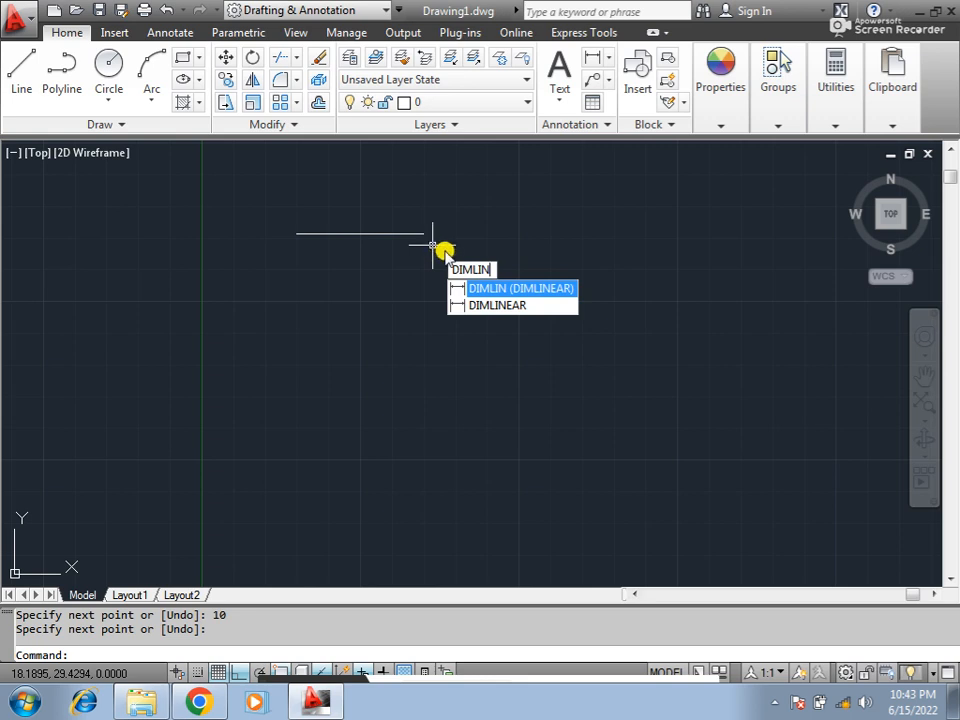
key("Return")
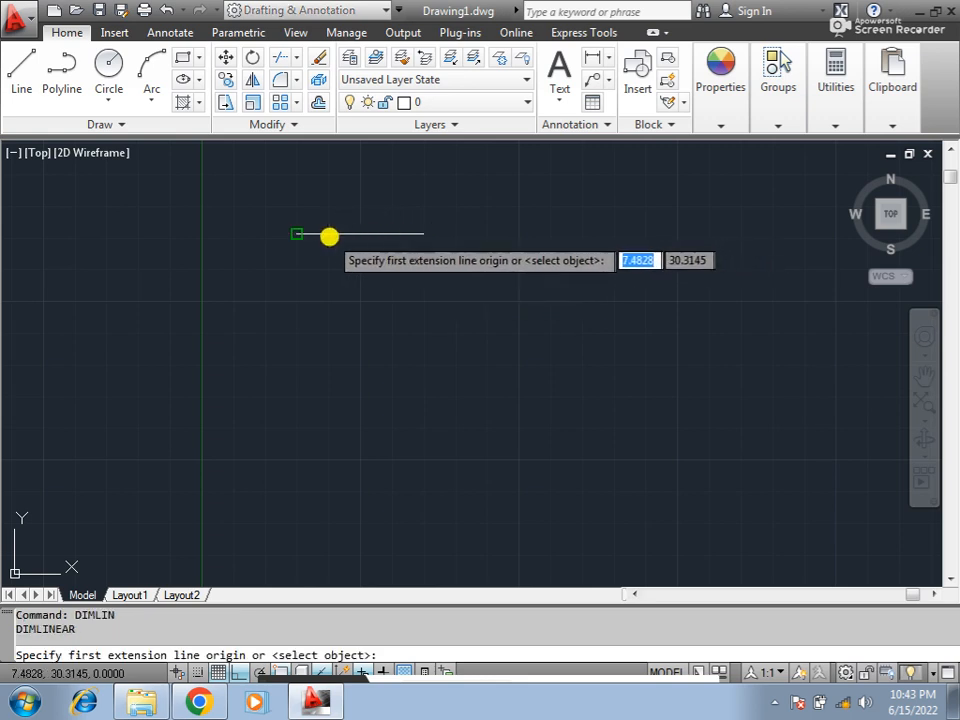
left_click(295, 234)
left_click(423, 234)
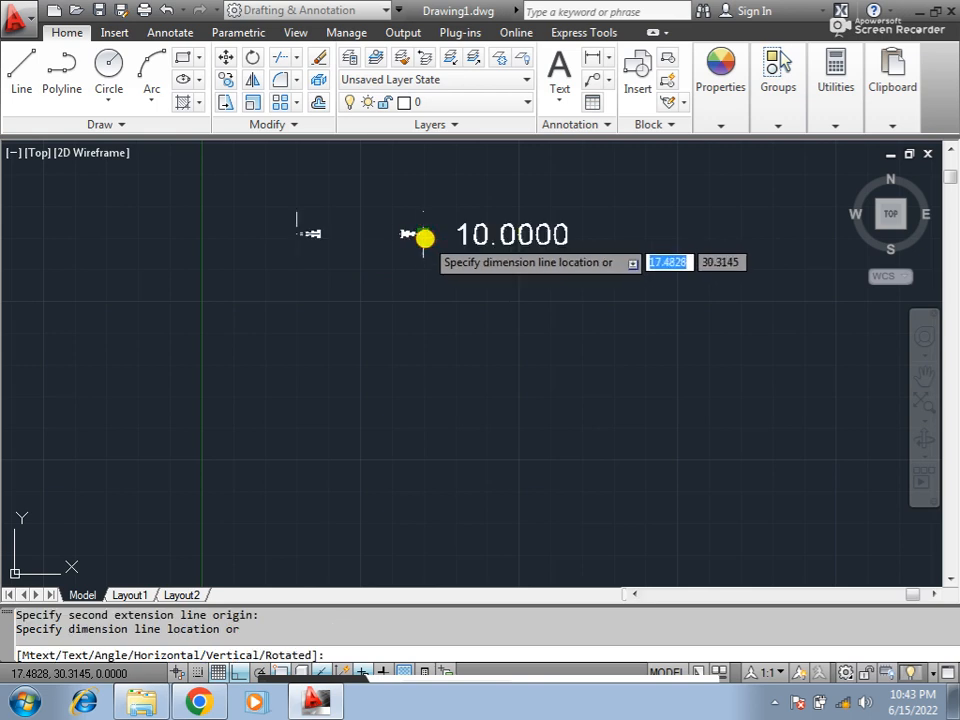
left_click(423, 269)
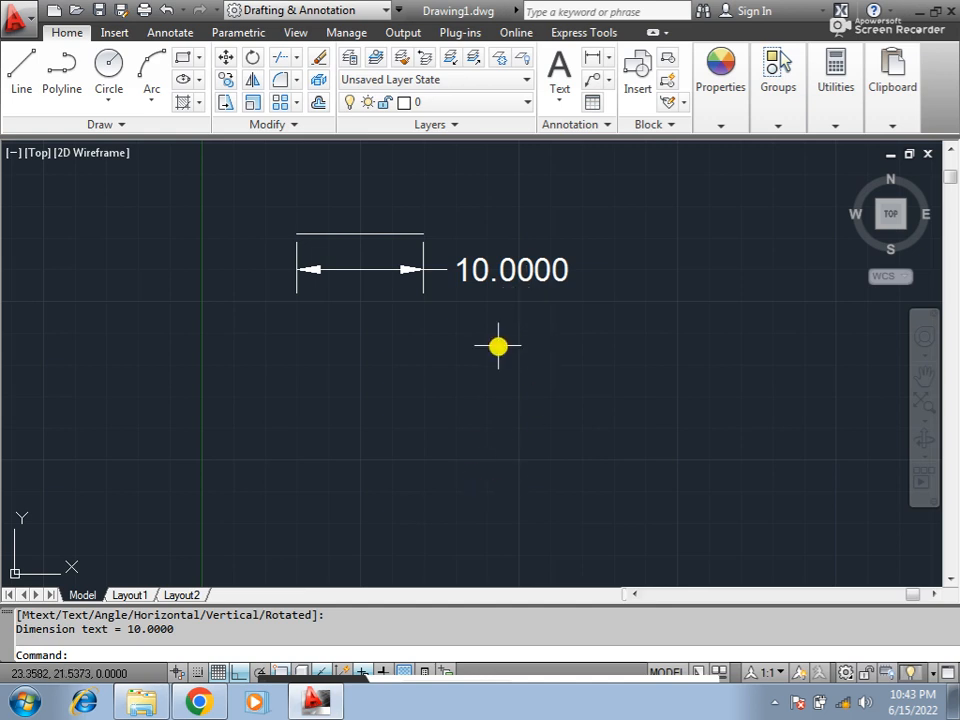
key("Escape")
key("Escape")
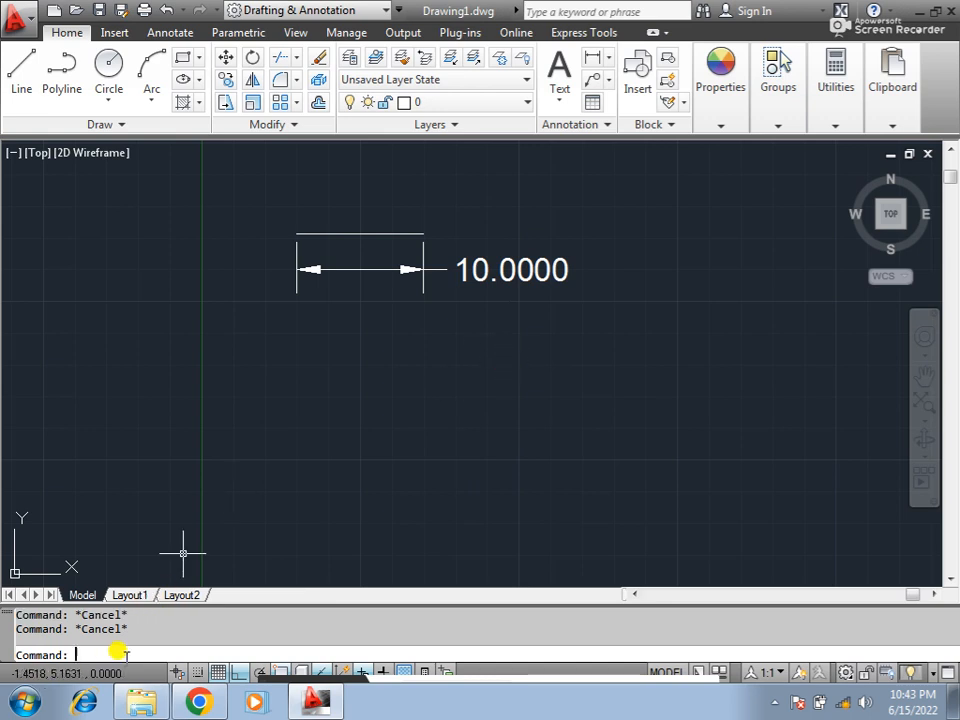
Check the length type, precision and insertion scale in the Drawing Units settings, and close them without changes.
type("units")
left_click_drag(118, 651, 62, 645)
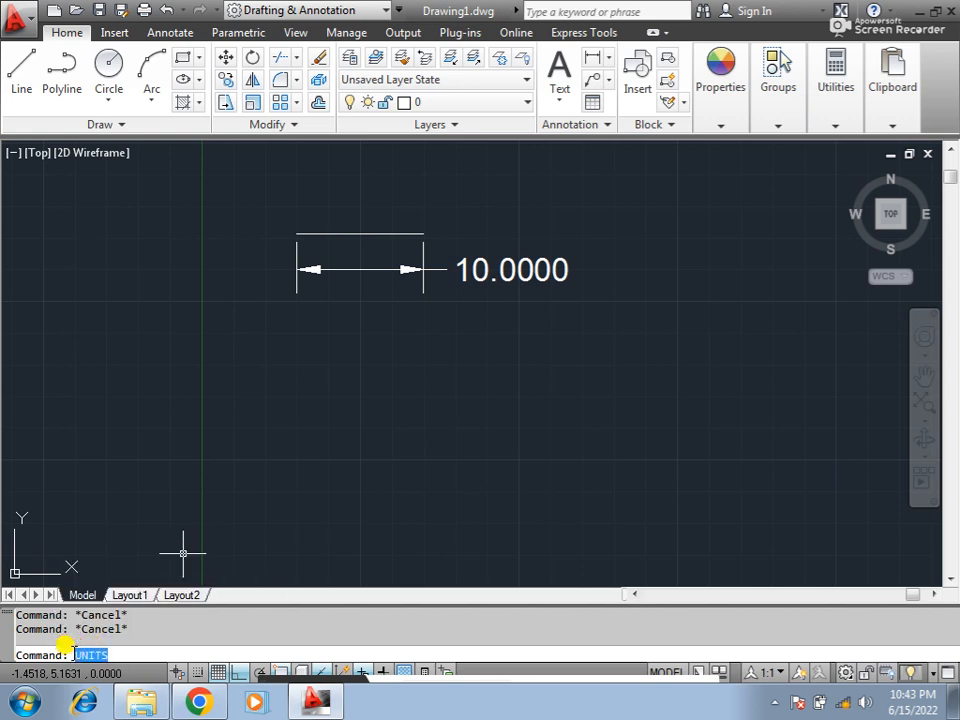
key("Return")
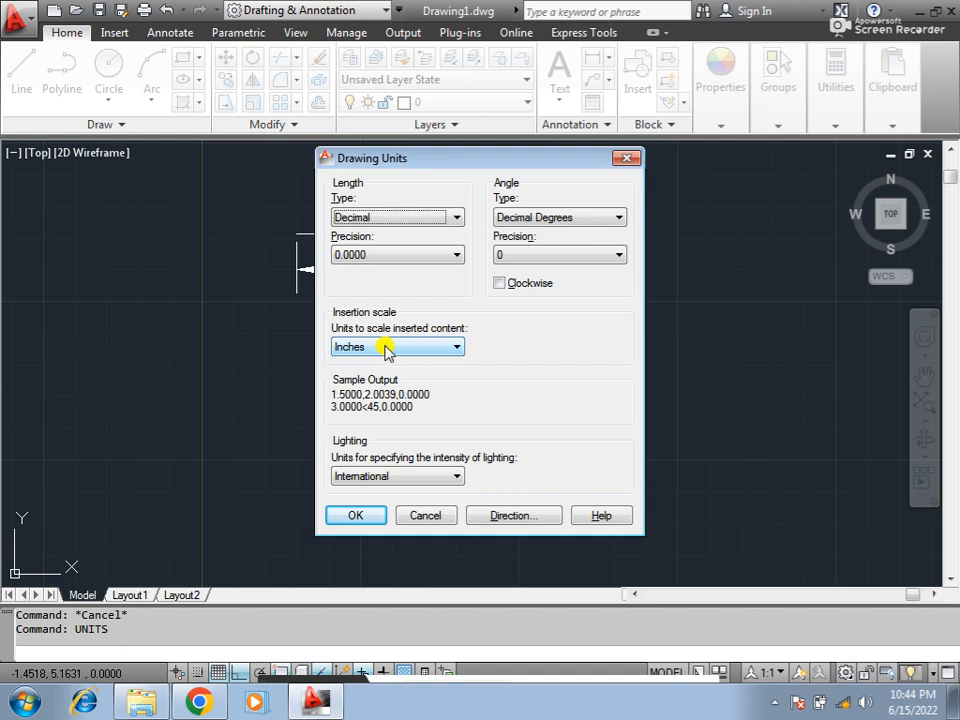
left_click(429, 515)
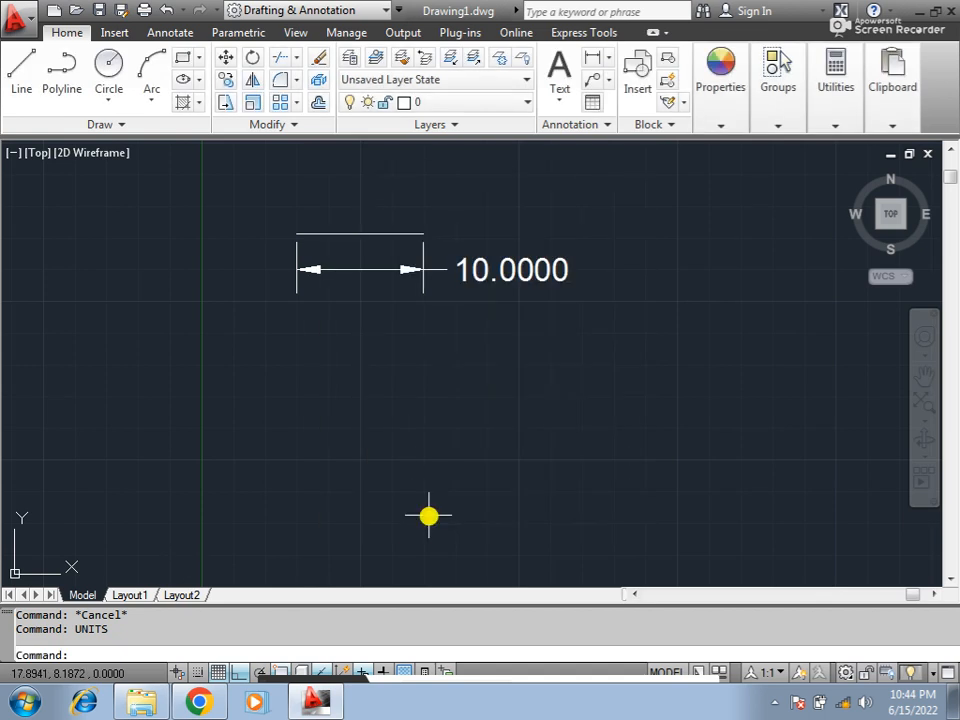
Erase the 10-unit line together with its linear dimension.
left_click(591, 345)
left_click(247, 194)
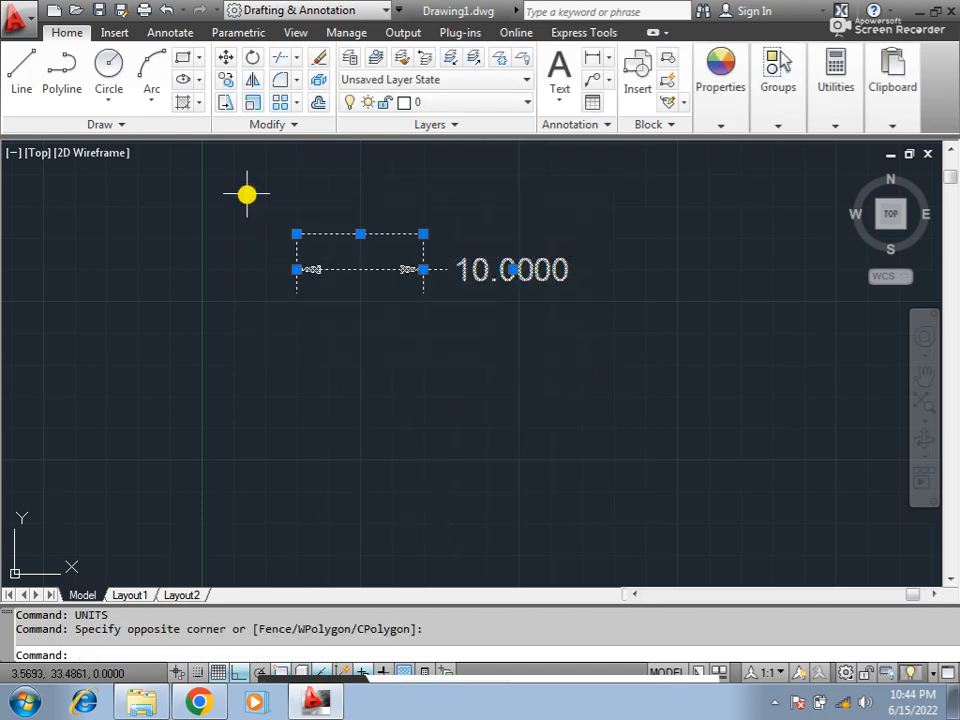
key("Delete")
Draw a horizontal line 12 units long just right of the Y axis.
left_click(20, 70)
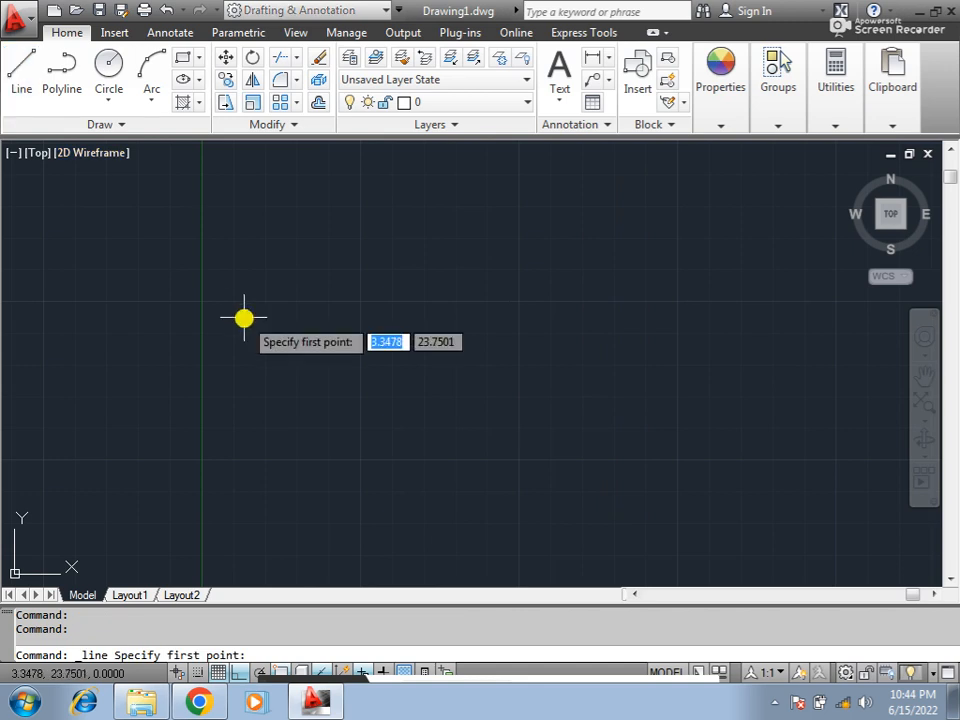
left_click(244, 318)
type("12")
key("Return")
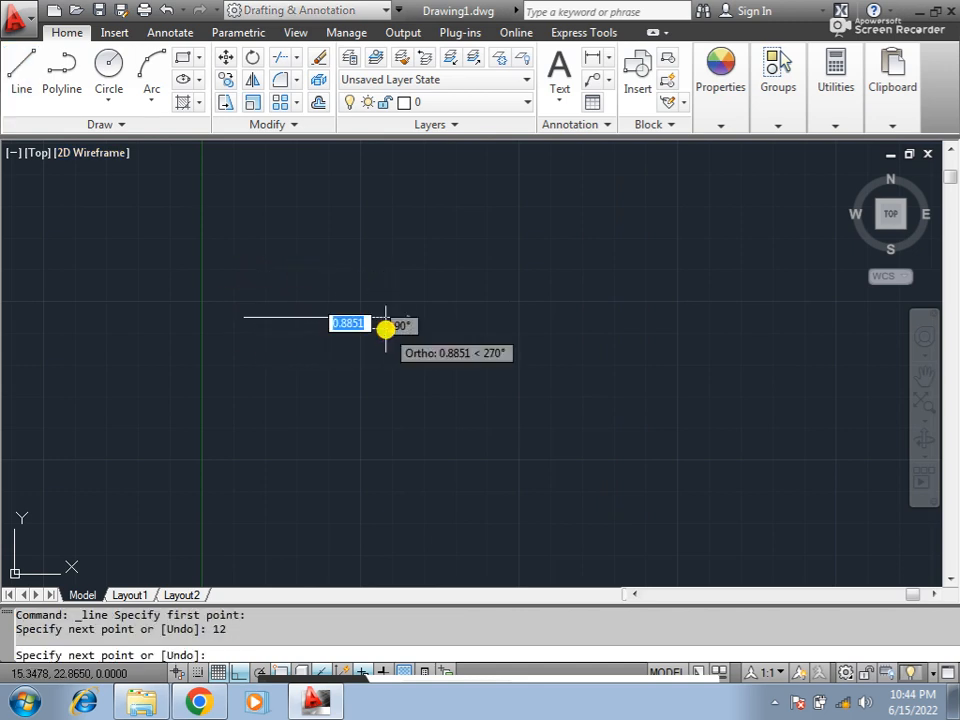
key("Return")
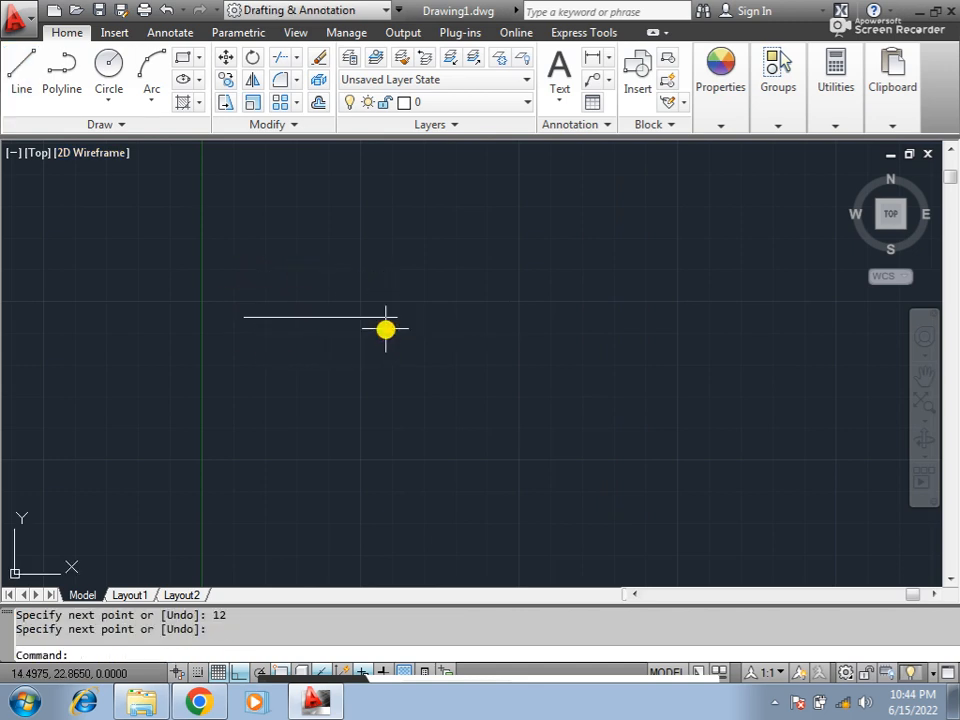
Add a linear dimension between the 12-unit line's endpoints, placed above the line.
left_click(594, 60)
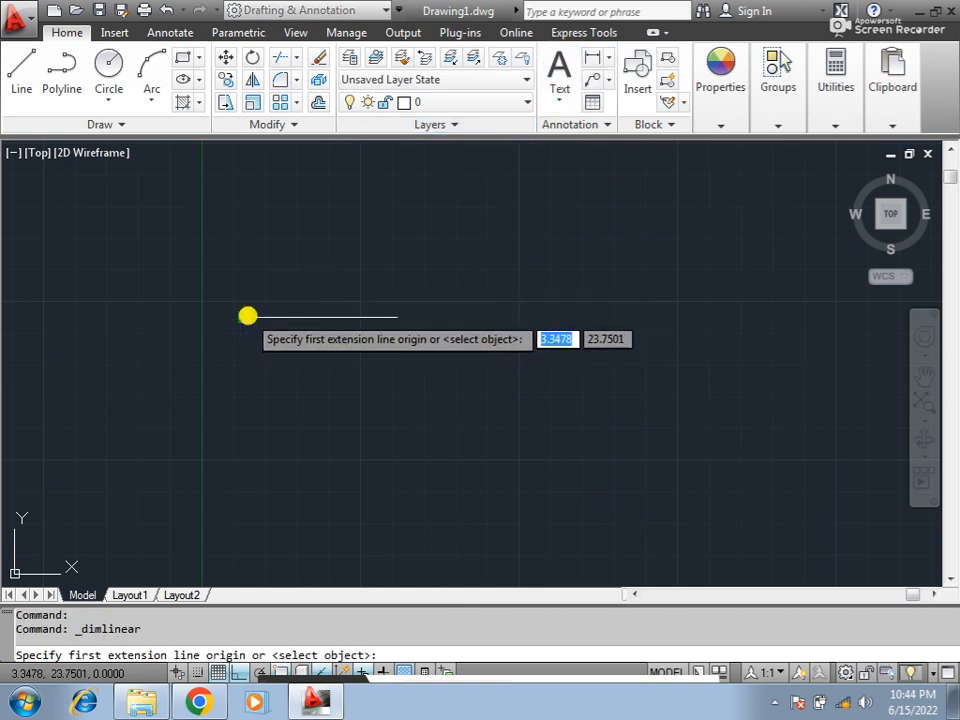
left_click(246, 317)
left_click(397, 317)
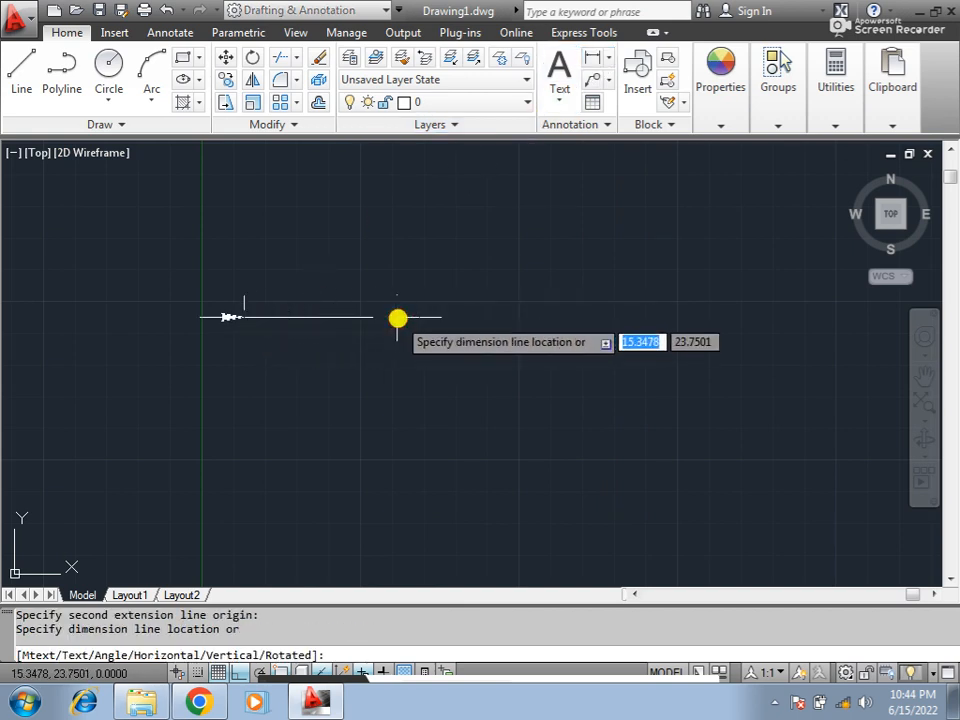
left_click(435, 225)
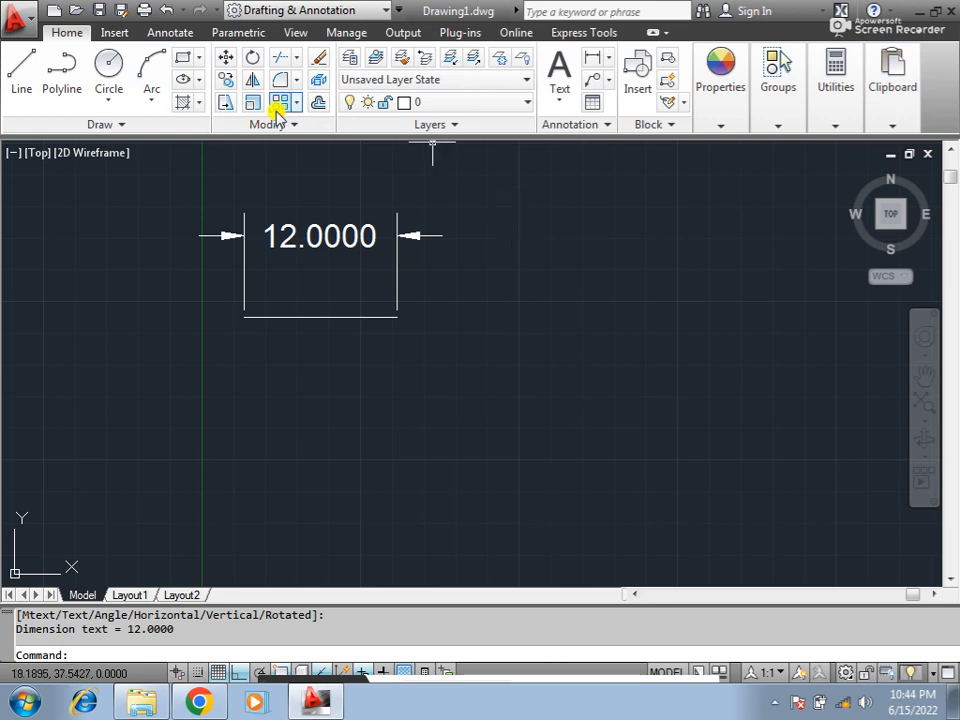
Place a second linear dimension below the 12-unit line and erase it again.
mouse_move(706, 120)
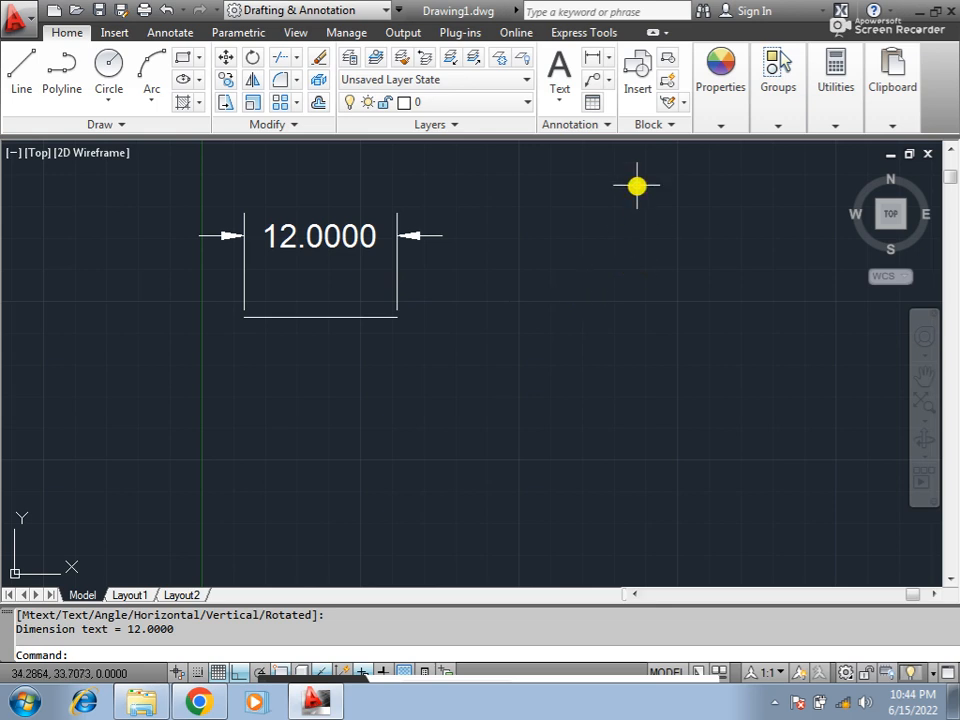
type("dimlin")
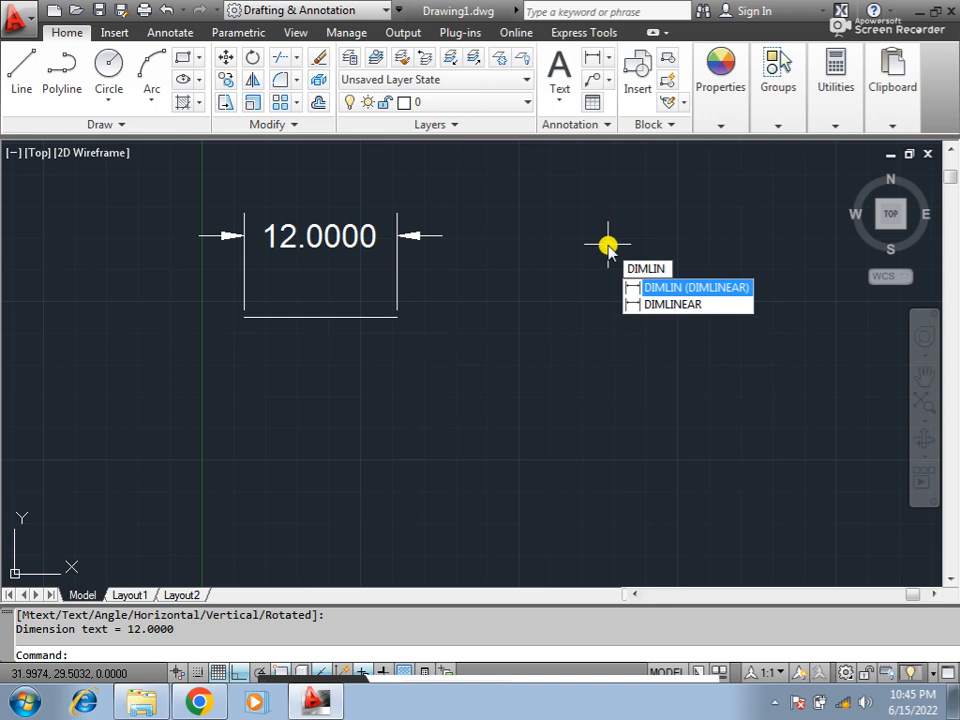
key("Return")
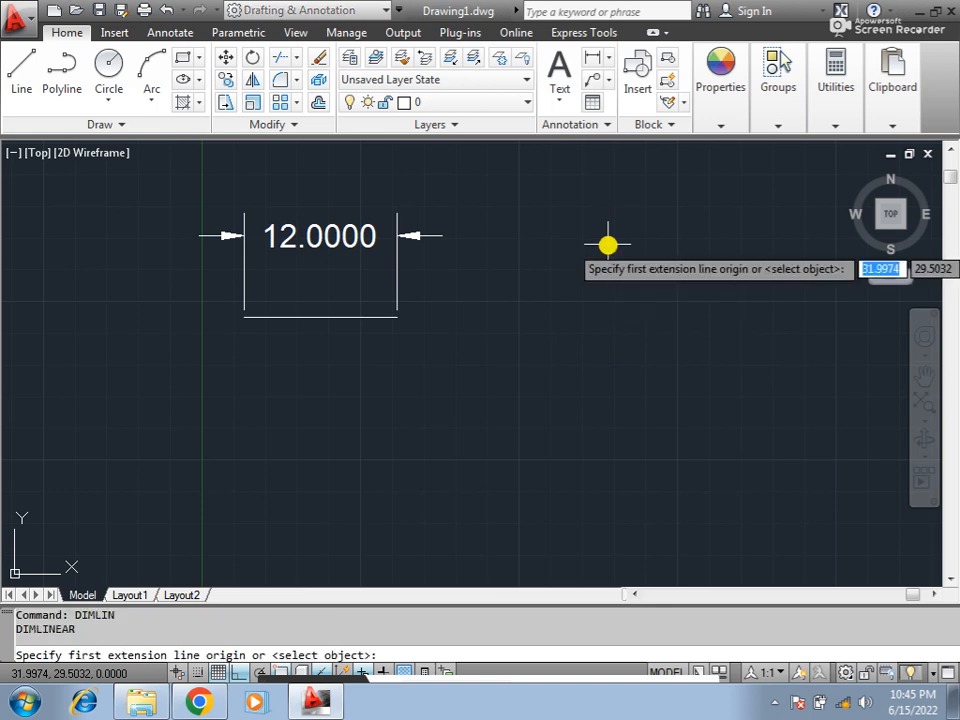
left_click(243, 317)
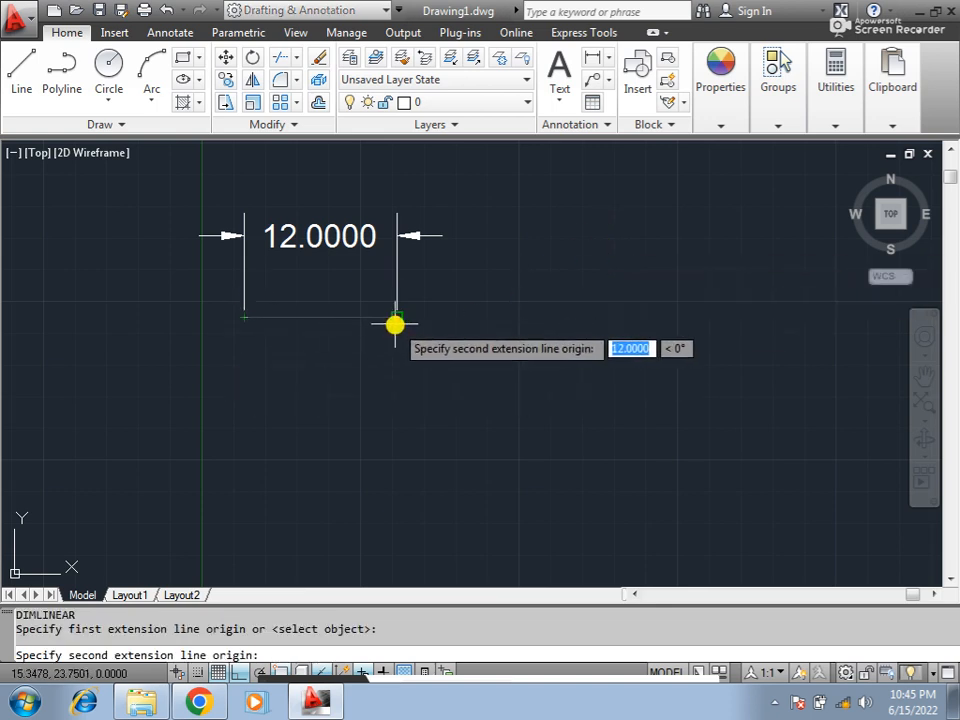
left_click(396, 318)
left_click(400, 388)
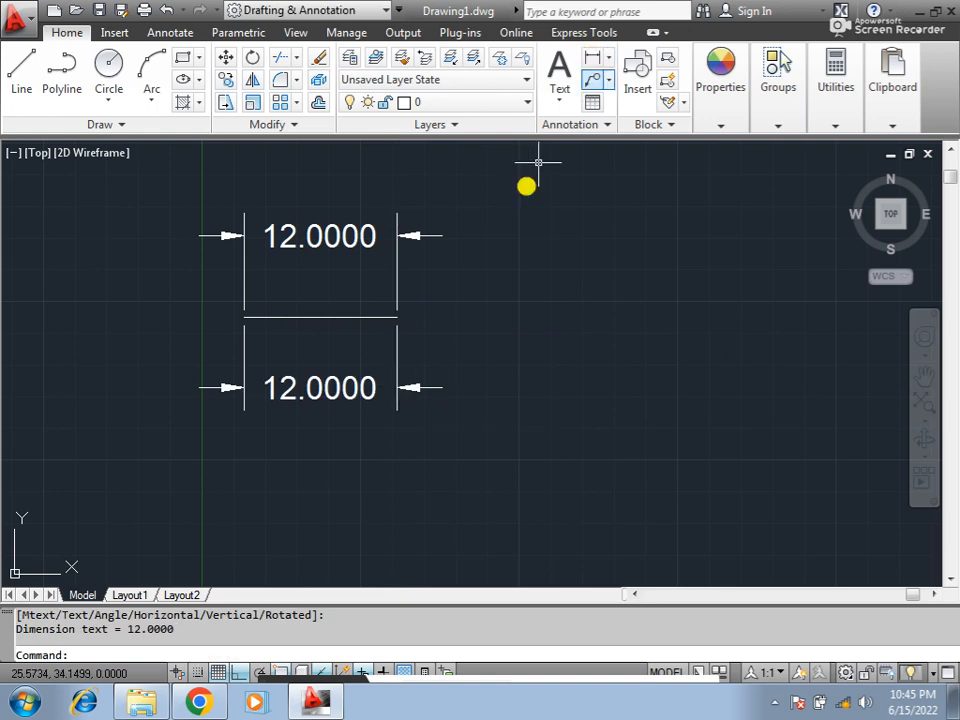
left_click(340, 395)
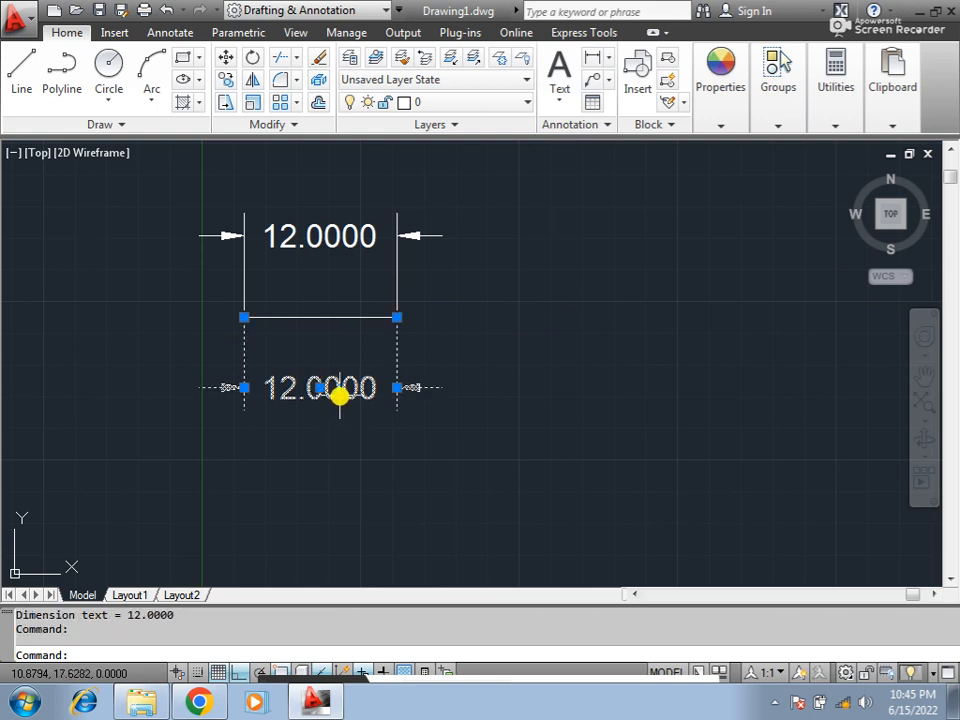
key("Delete")
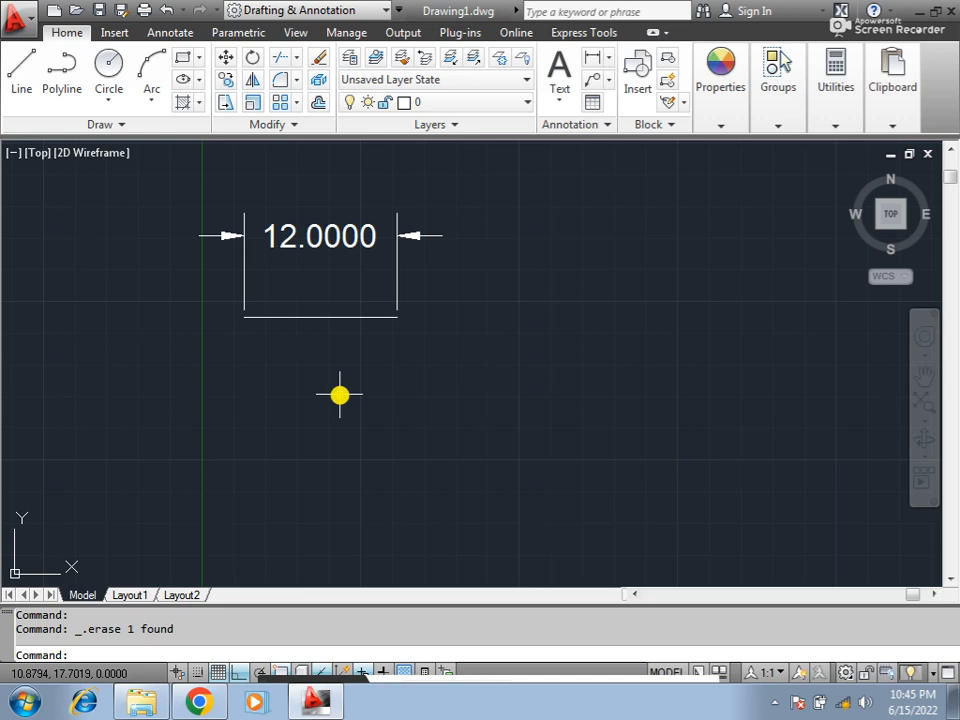
Review the insertion scale unit in the Drawing Units settings again and close them without changes.
type("units")
key("Return")
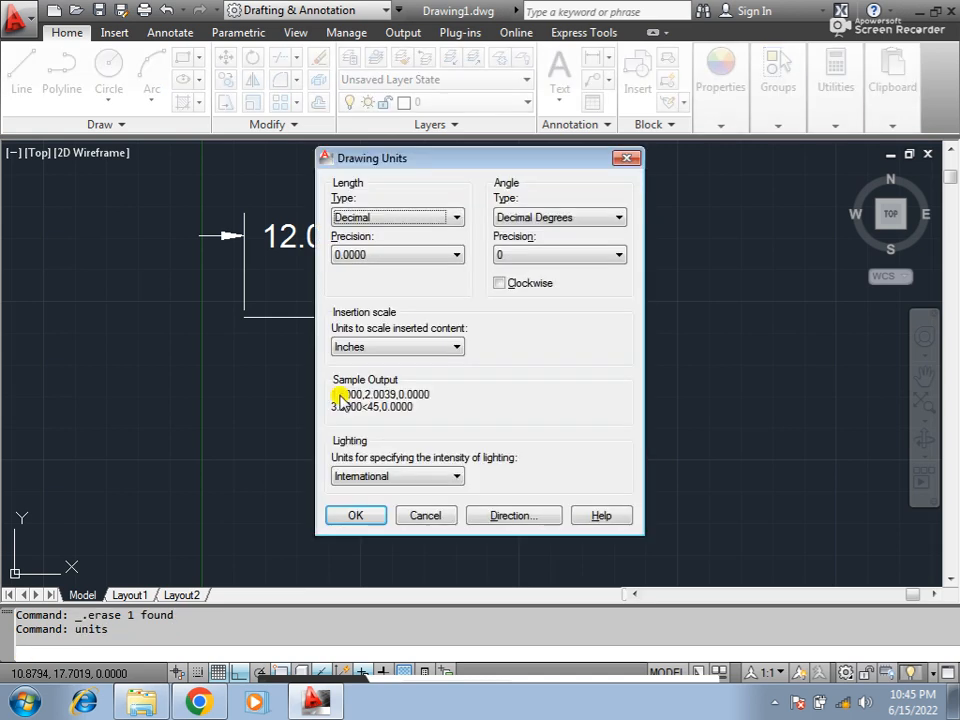
left_click(625, 160)
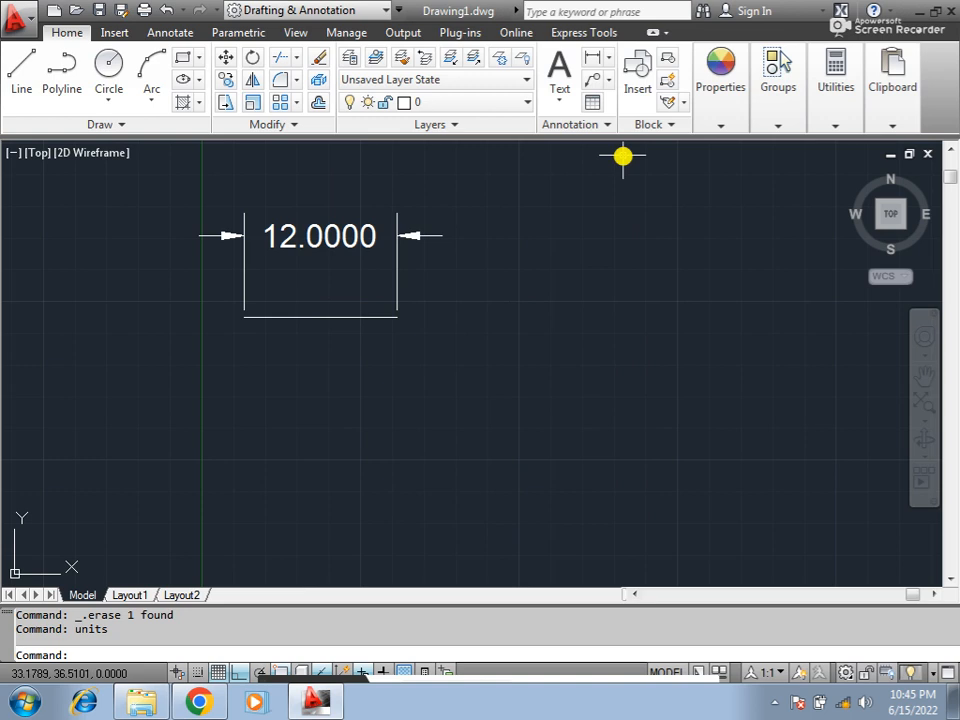
key("Escape")
key("Escape")
Run the -DWGUNITS command and choose option 2, Feet, as the unit for length.
type("-")
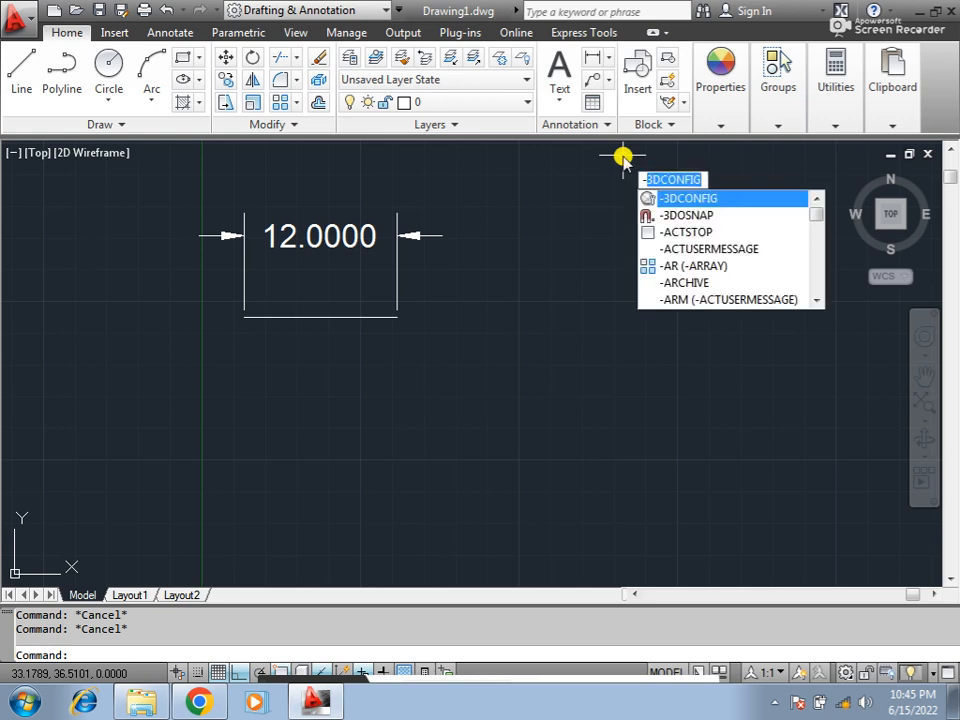
type("DWGunits")
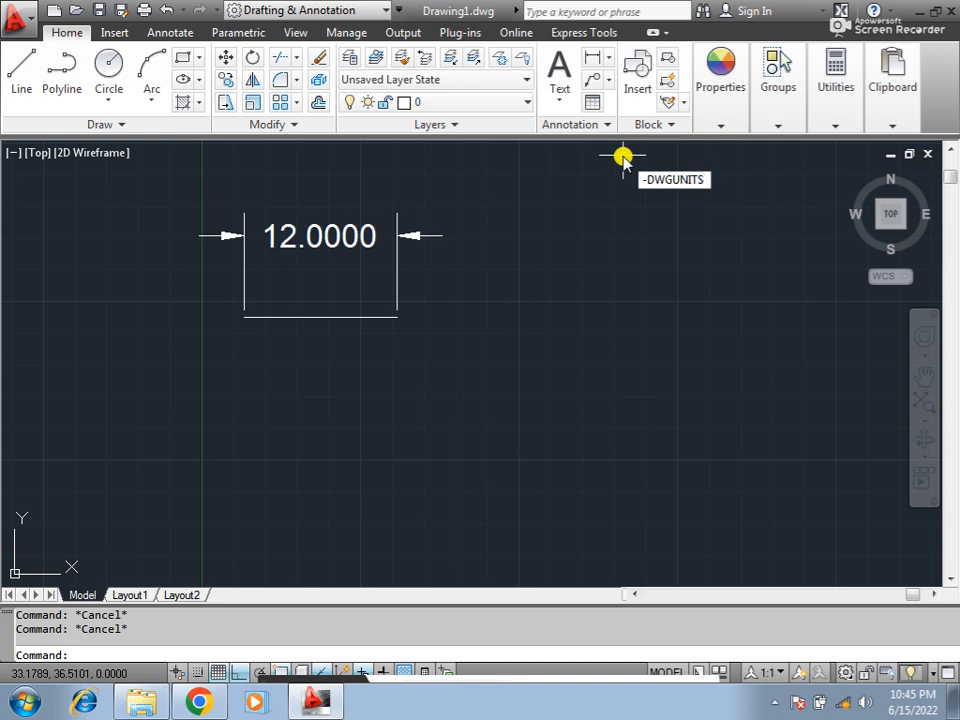
key("Return")
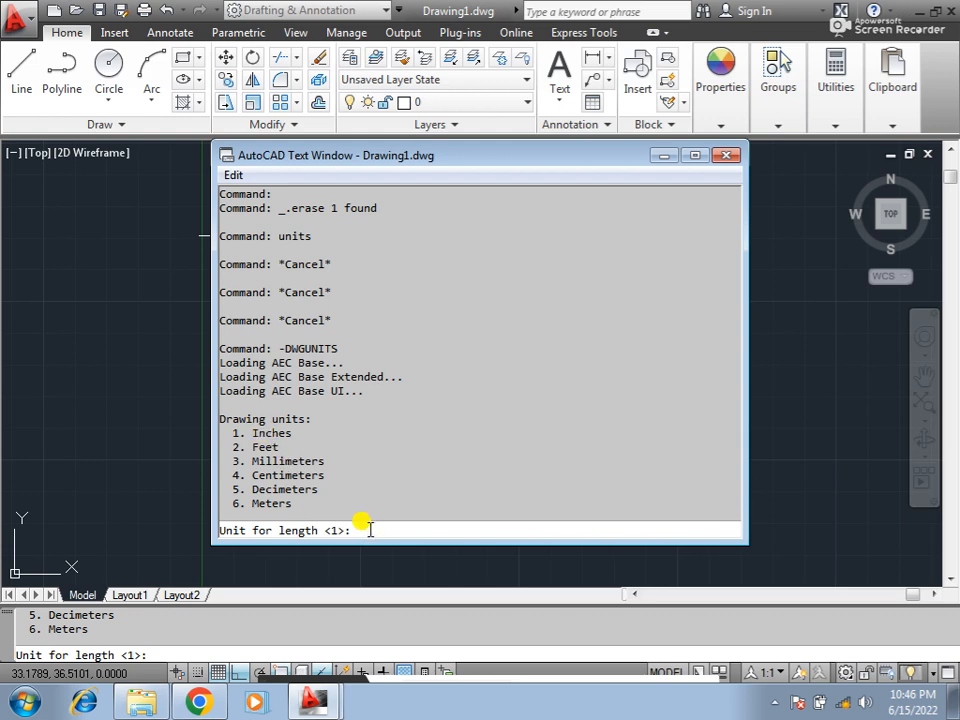
type("2")
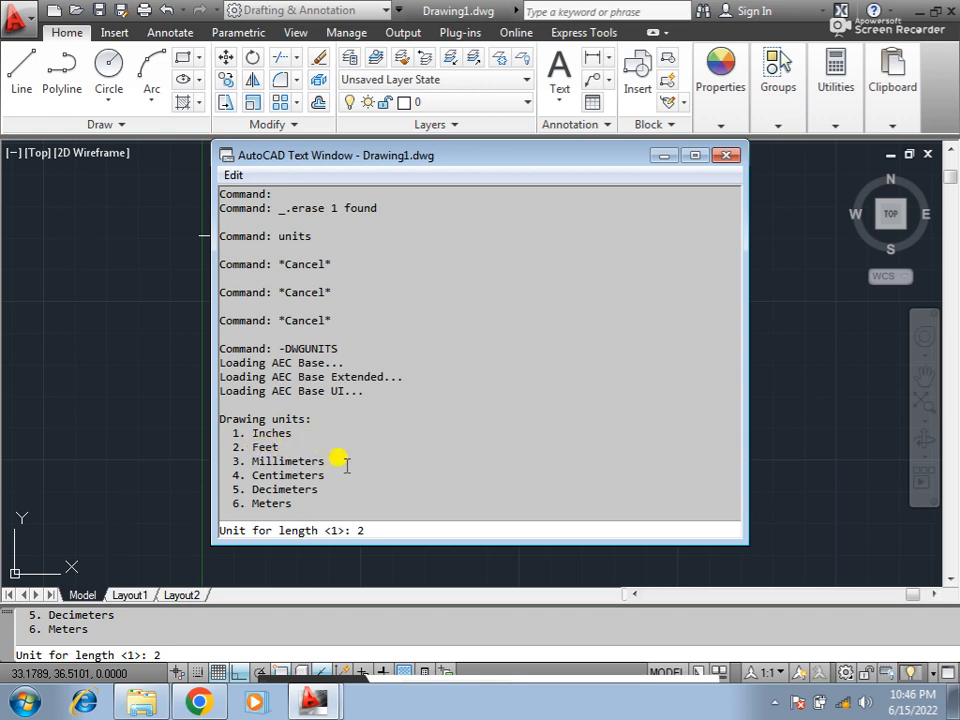
key("Return")
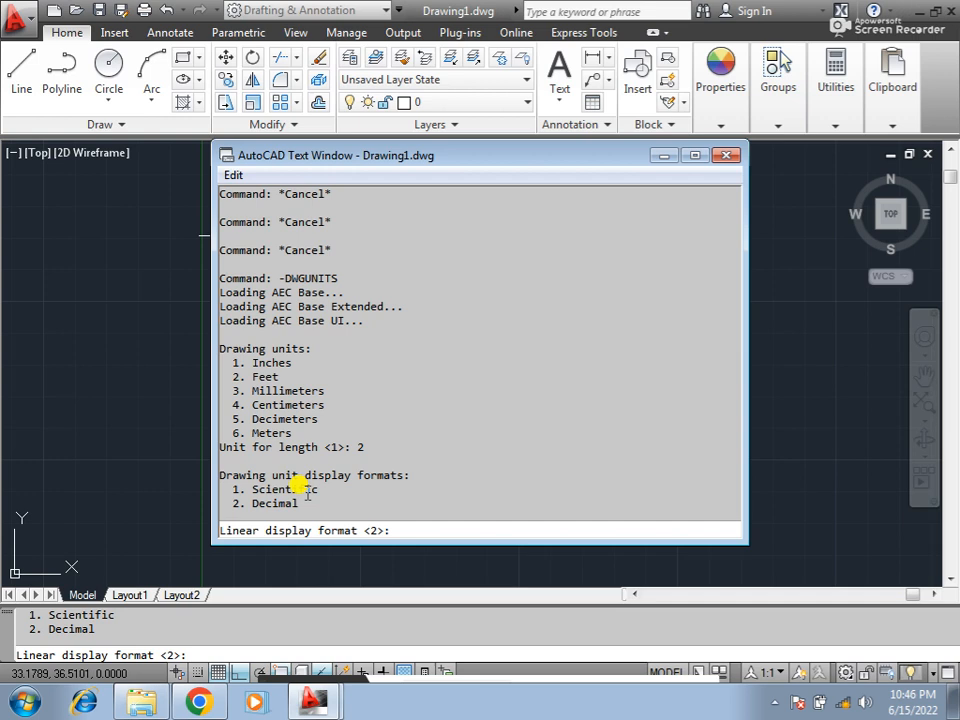
Set the linear display format to option 2, Decimal, with a display precision of 2.
type("2")
key("Return")
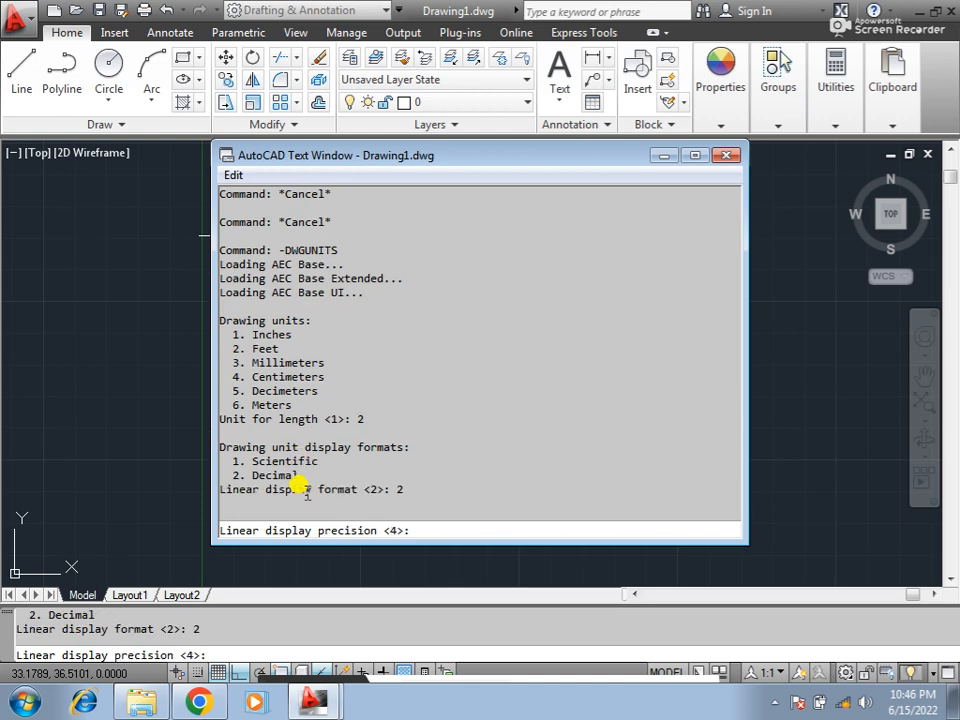
type("2")
key("Return")
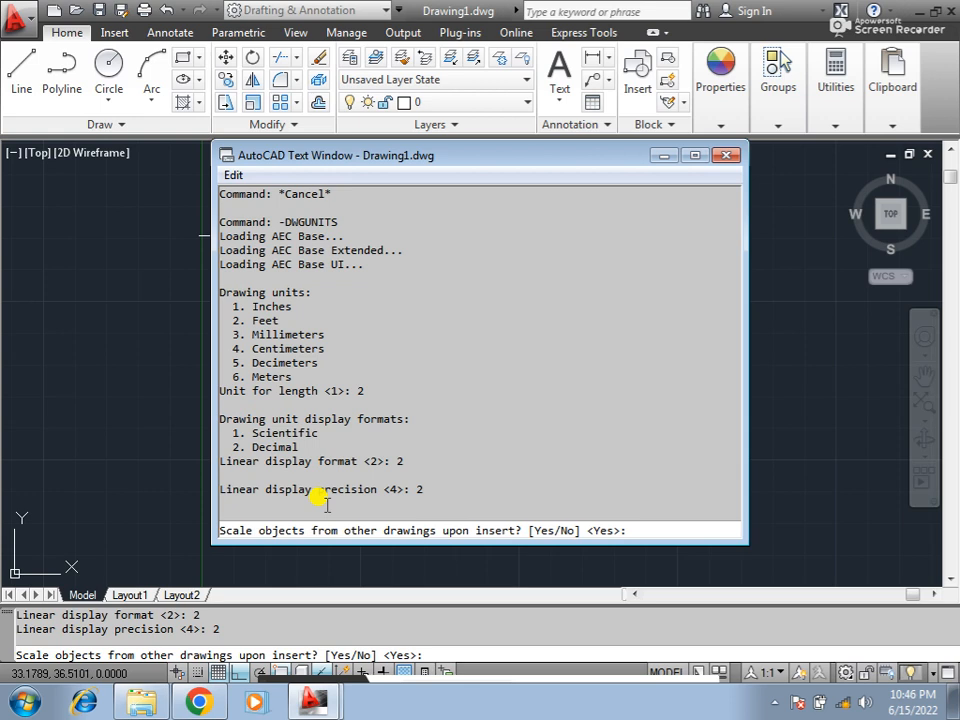
Answer Yes to scaling inserted objects, matching INSUNITS, scaling current drawing objects and including Paper Space, and close the text window.
type("y")
key("Return")
type("y")
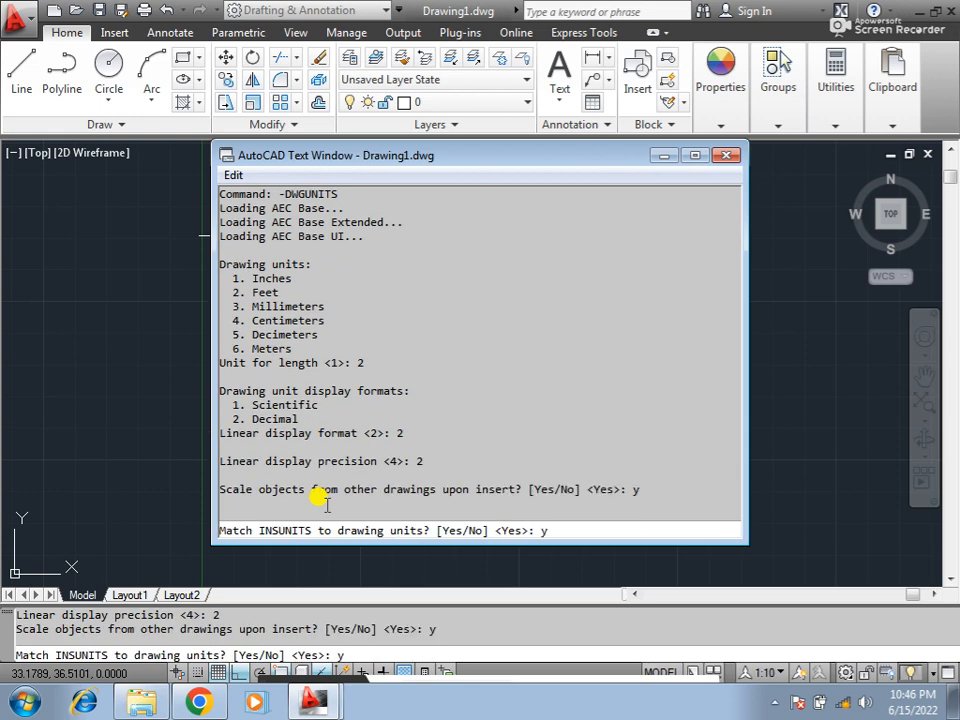
key("Return")
type("y")
key("Return")
type("y")
key("Return")
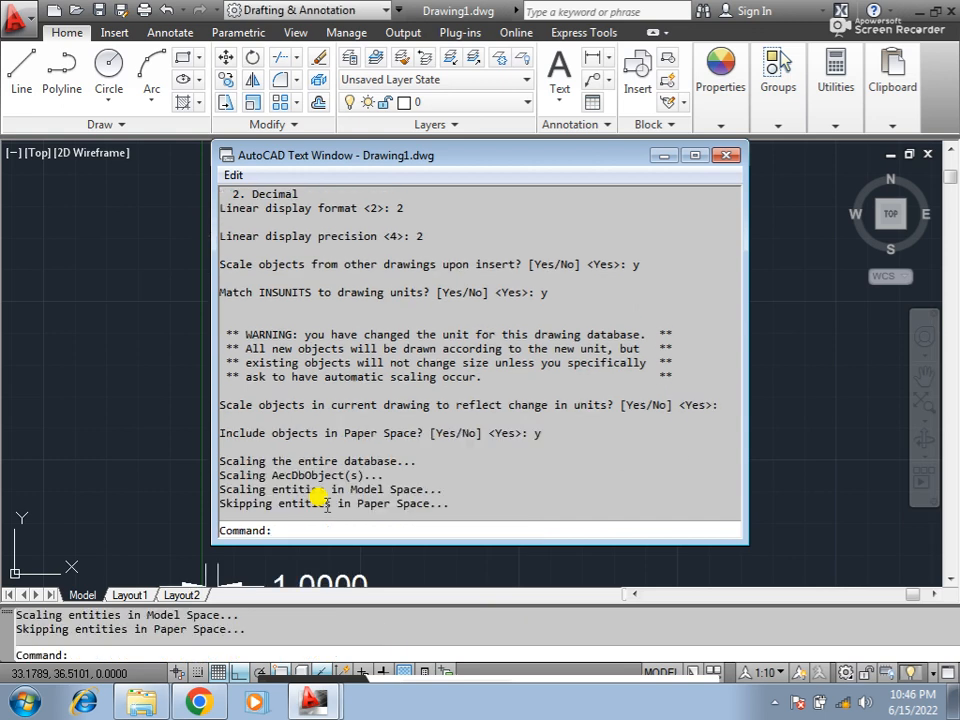
left_click(727, 155)
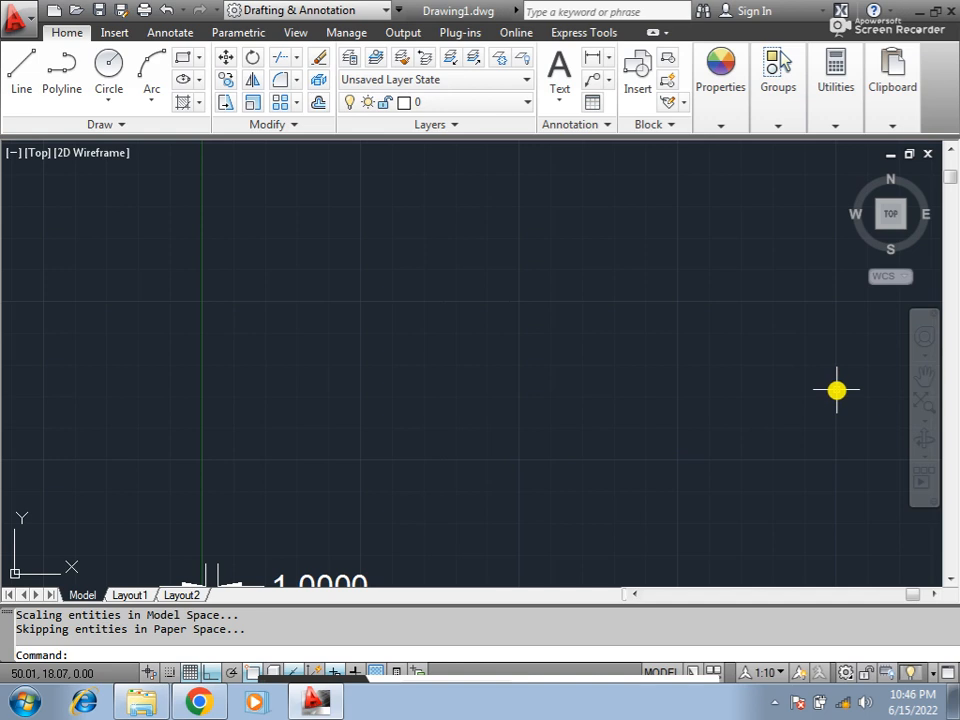
Examine the rescaled line's dimension and the insertion scale unit in the Drawing Units settings, closing them without changes.
type("z")
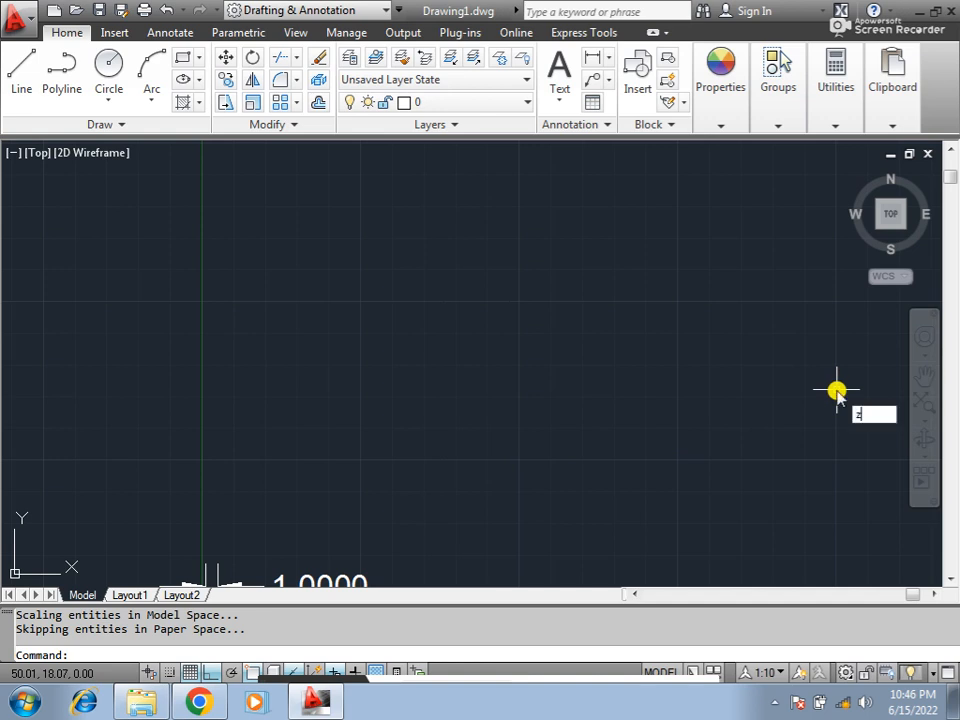
key("Return")
type("a")
key("Return")
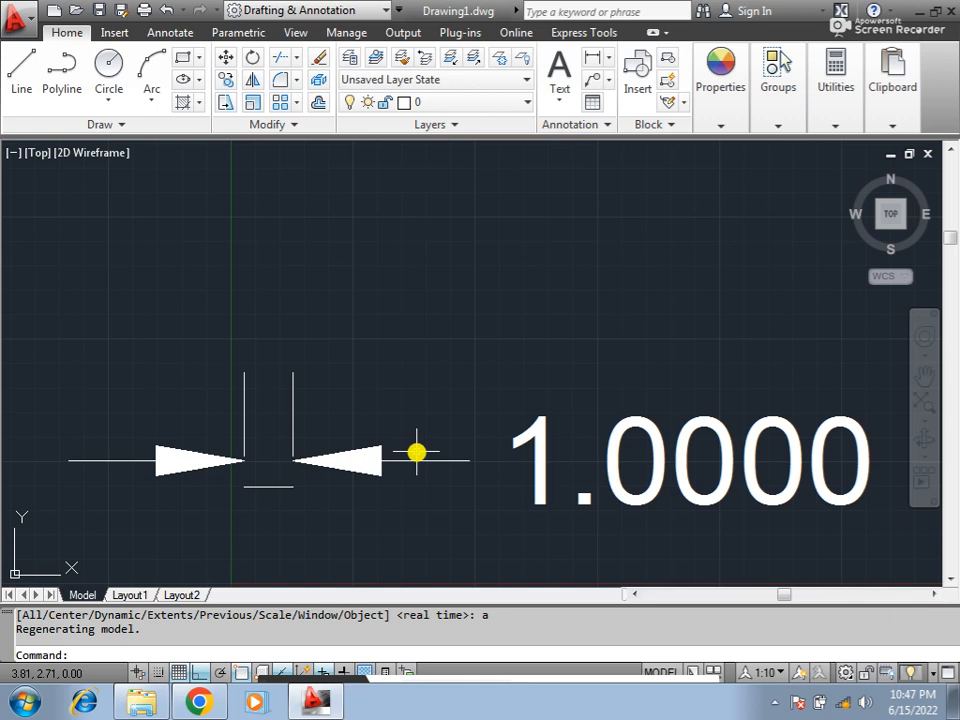
type("units")
key("Return")
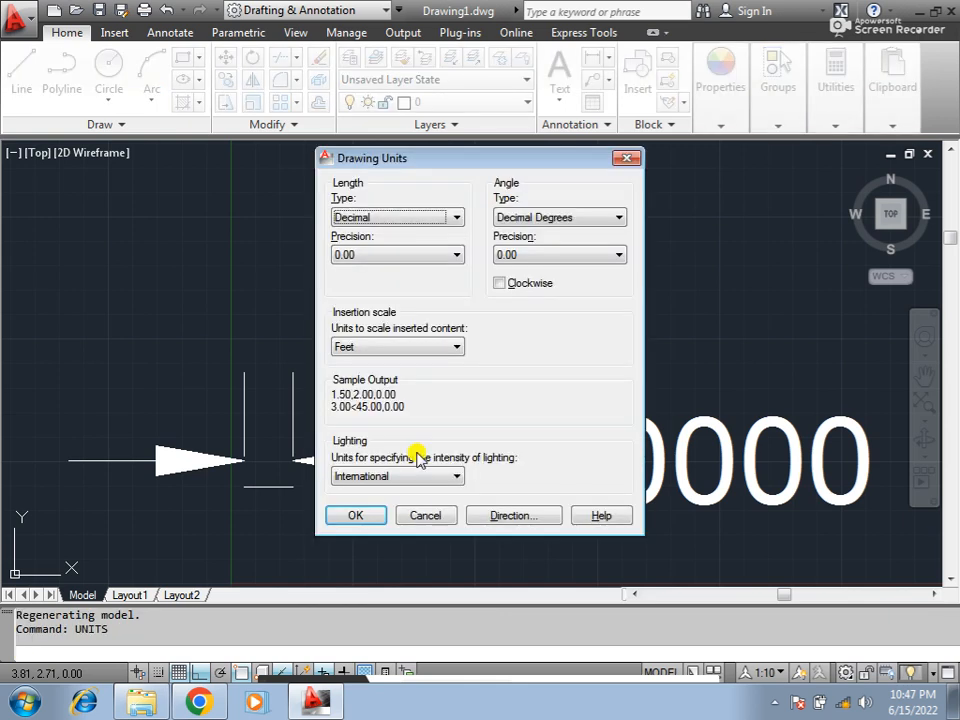
left_click(450, 350)
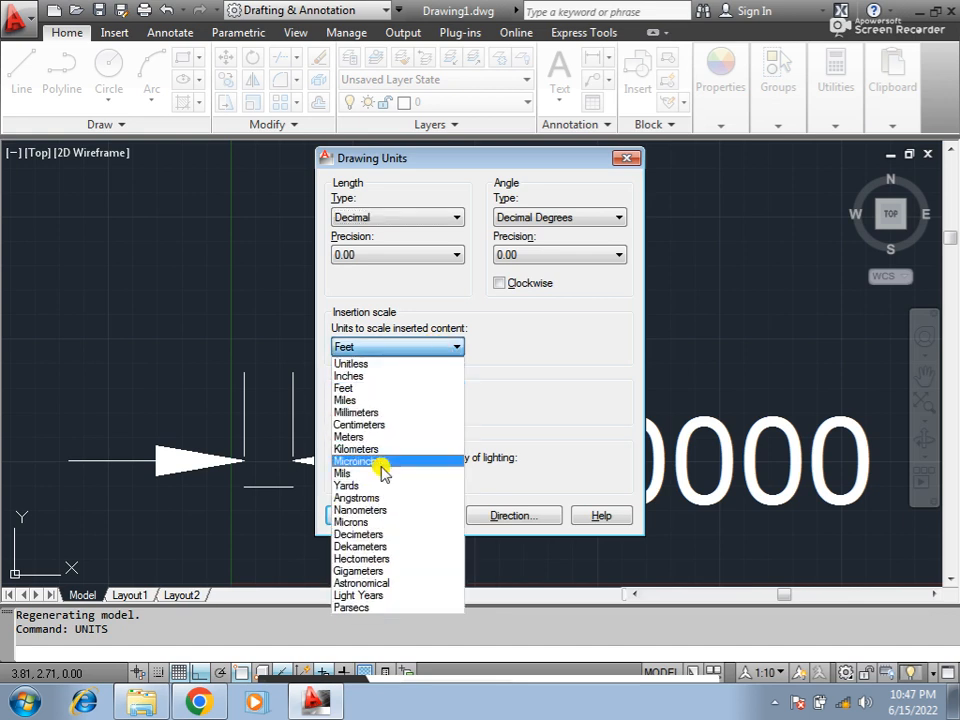
left_click(455, 347)
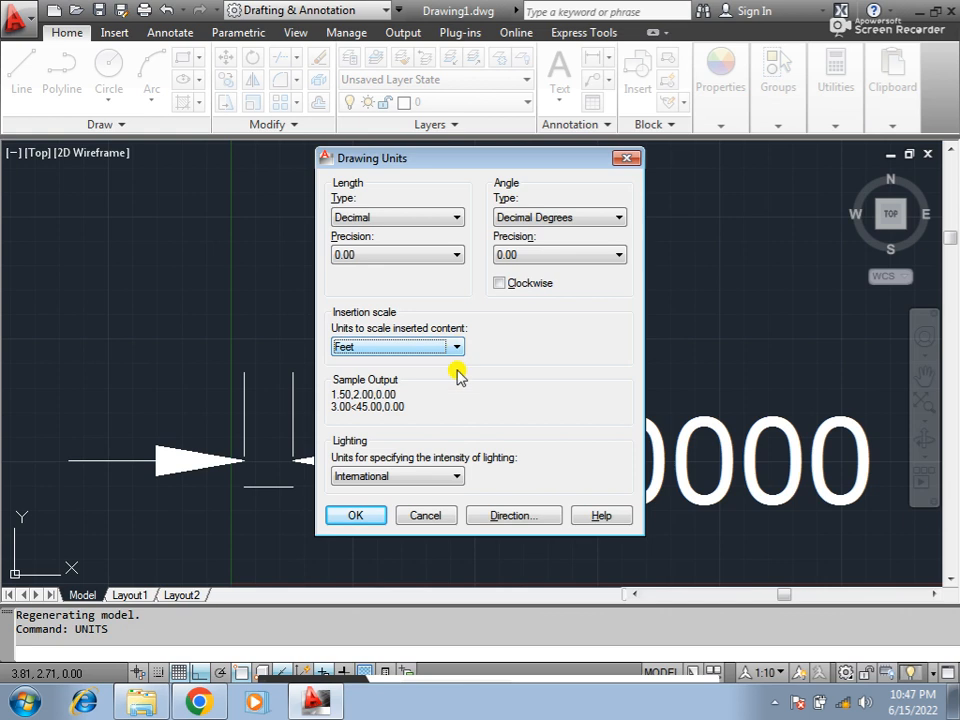
left_click(439, 517)
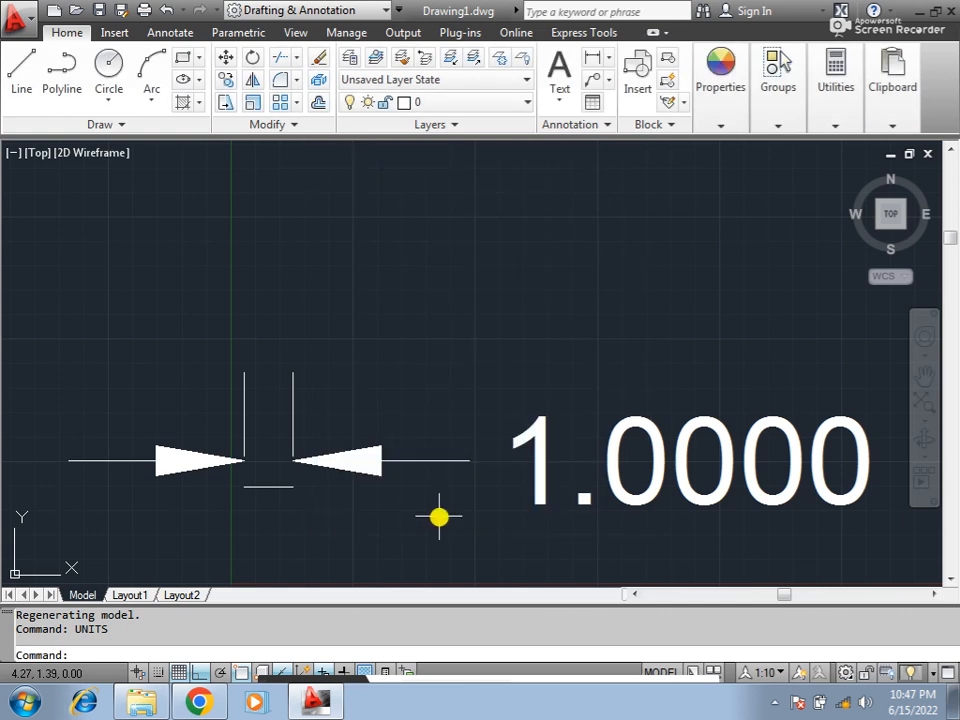
Run the -DWGUNITS command again and choose option 1, Inches, as the unit for length.
type("-")
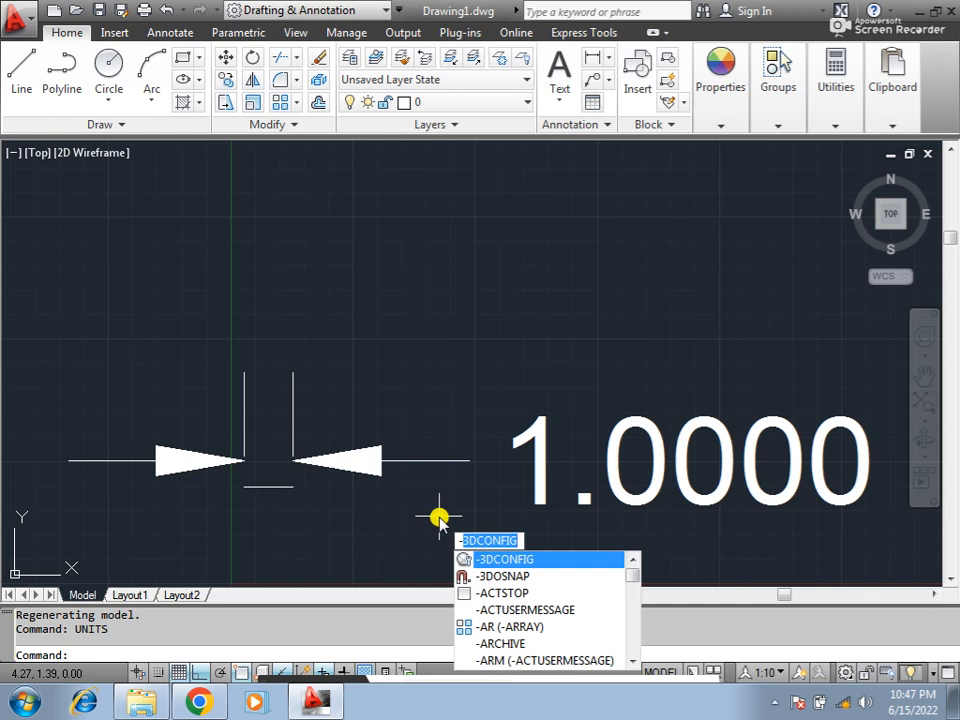
type("DWGunits")
key("Return")
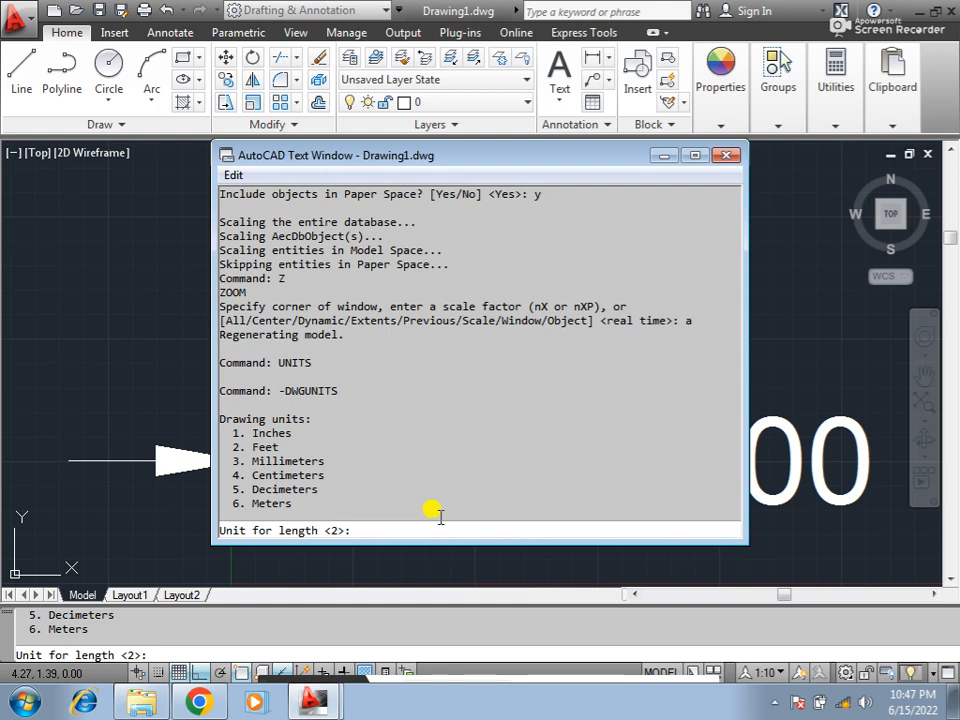
type("1")
key("Return")
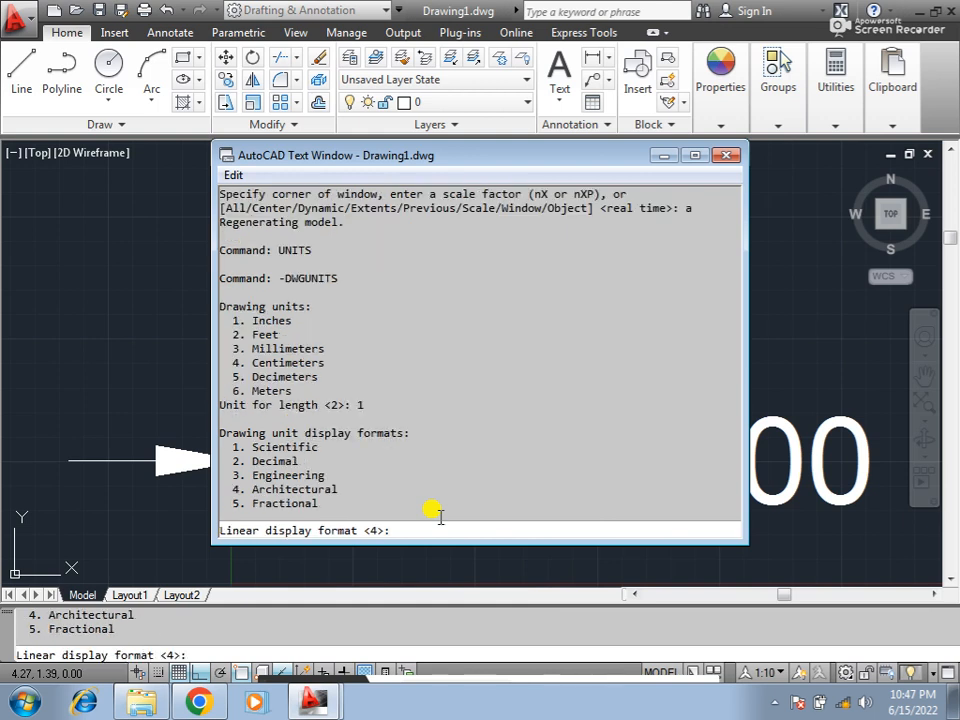
Set the linear display format for inches to option 2, Decimal, with a display precision of 2.
type("2")
key("Return")
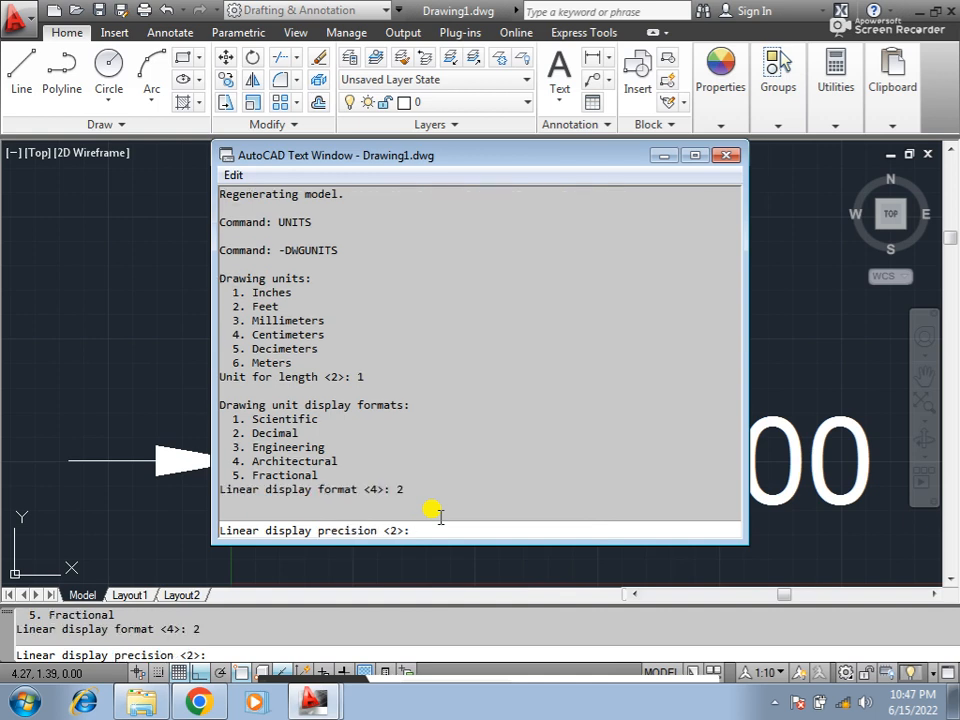
type("2")
key("Return")
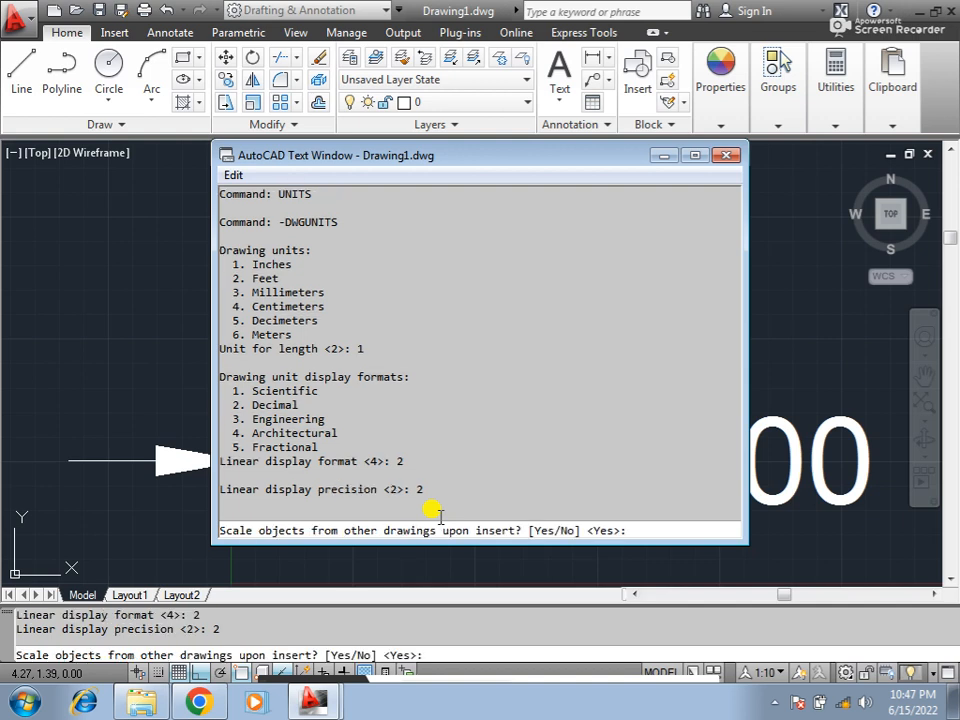
Accept all four insertion, INSUNITS, drawing-scaling and Paper Space options with Yes to convert the drawing back to inches, and leave the text window.
type("y")
key("Return")
type("y")
key("Return")
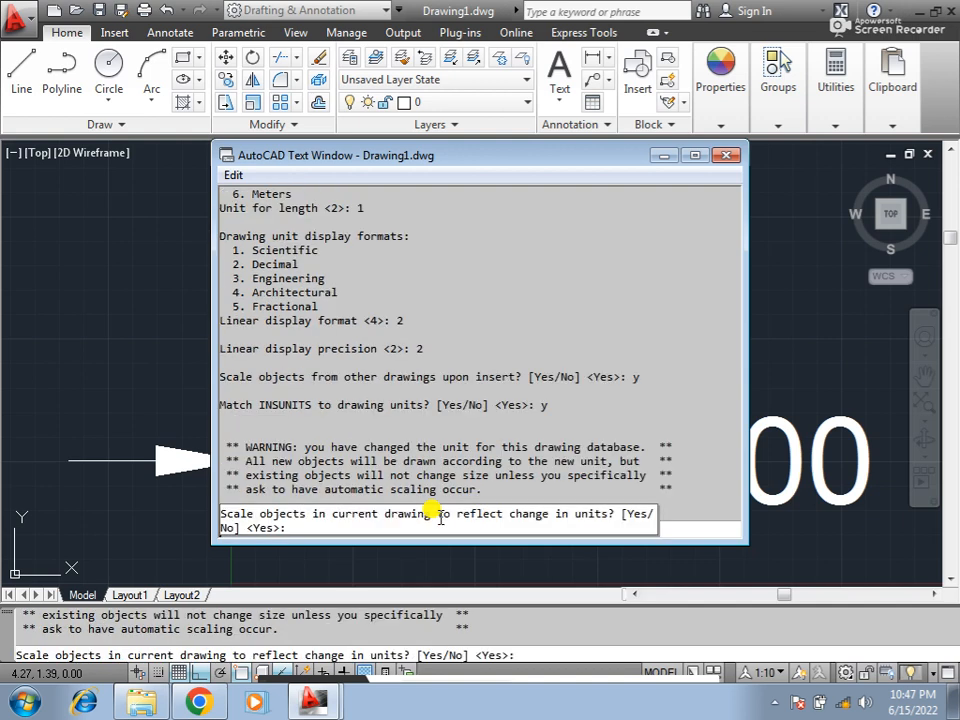
type("y")
key("Return")
type("y")
key("Return")
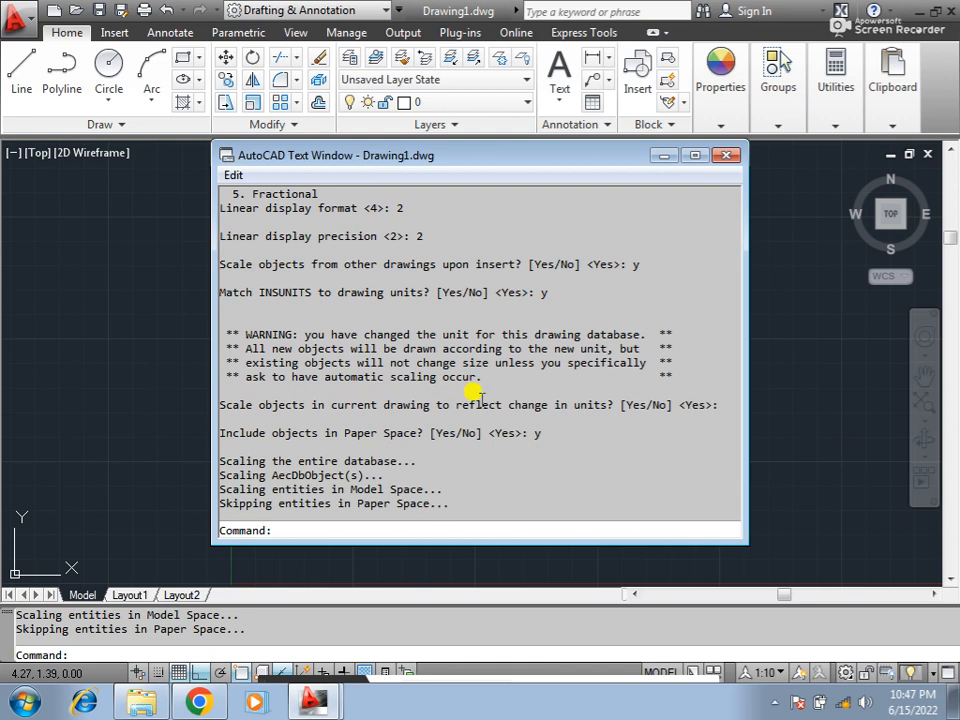
left_click(743, 98)
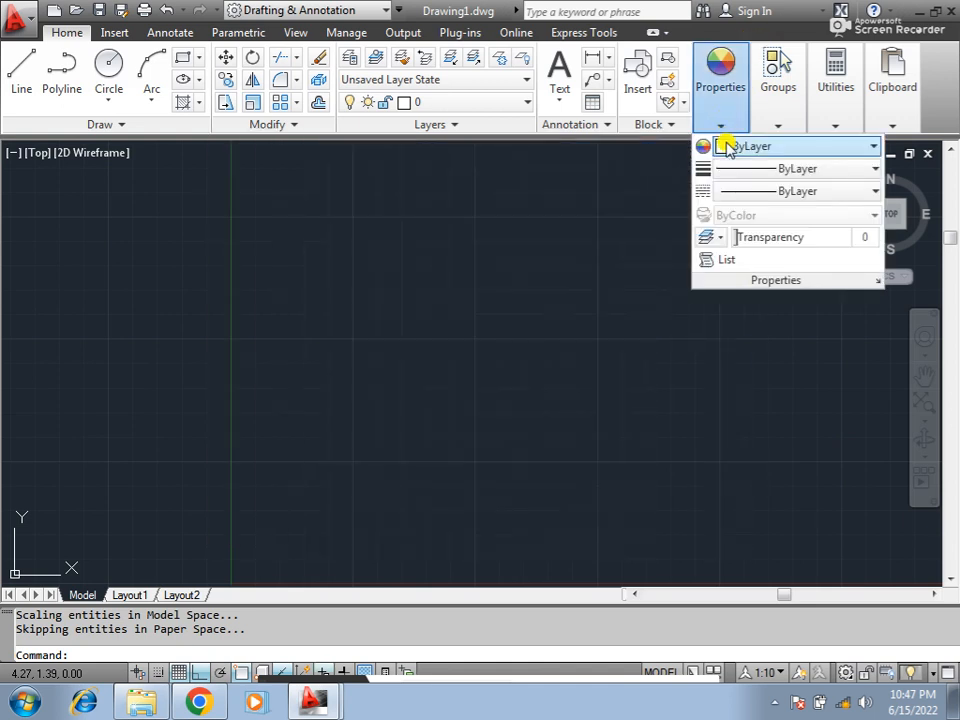
left_click(607, 215)
key("Escape")
key("Escape")
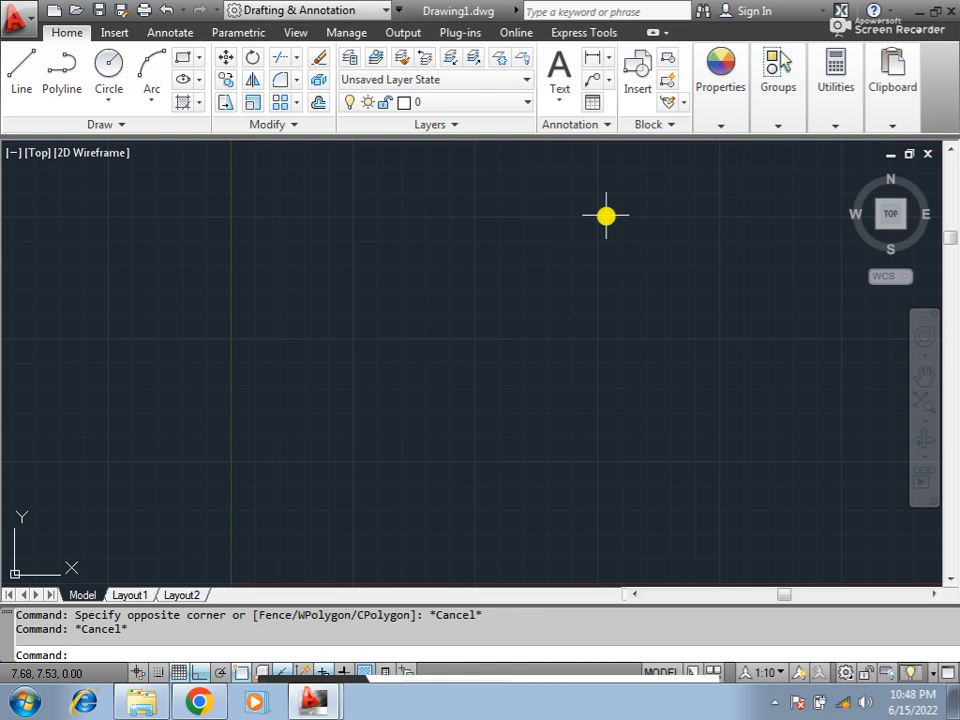
Check the line's dimension in the full drawing and the insertion scale unit in Drawing Units after the conversion to inches.
type("z")
key("Return")
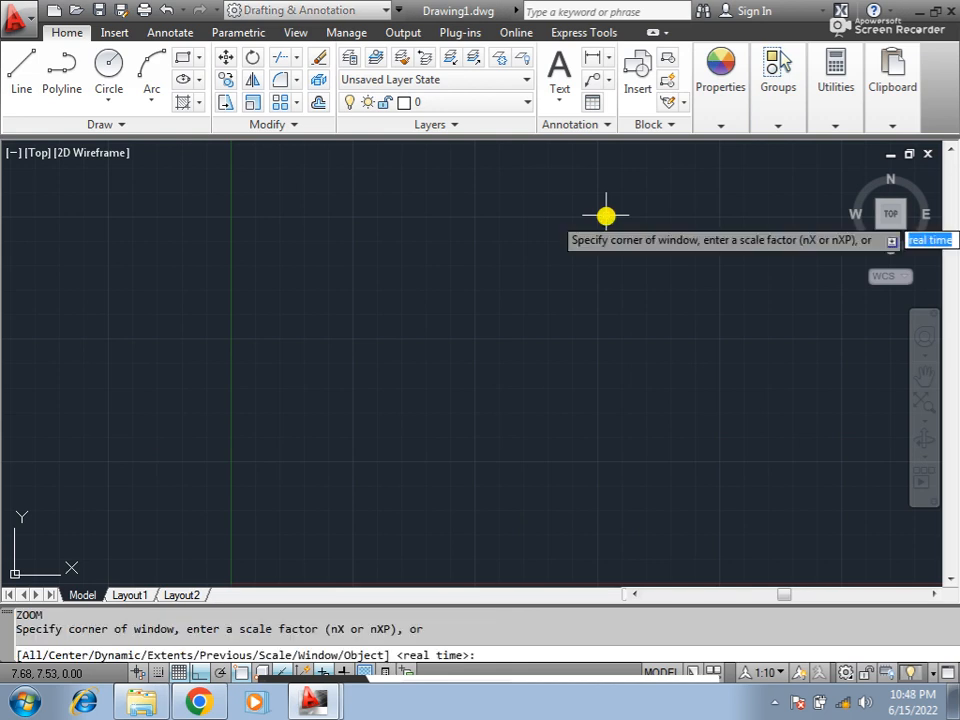
type("a")
key("Return")
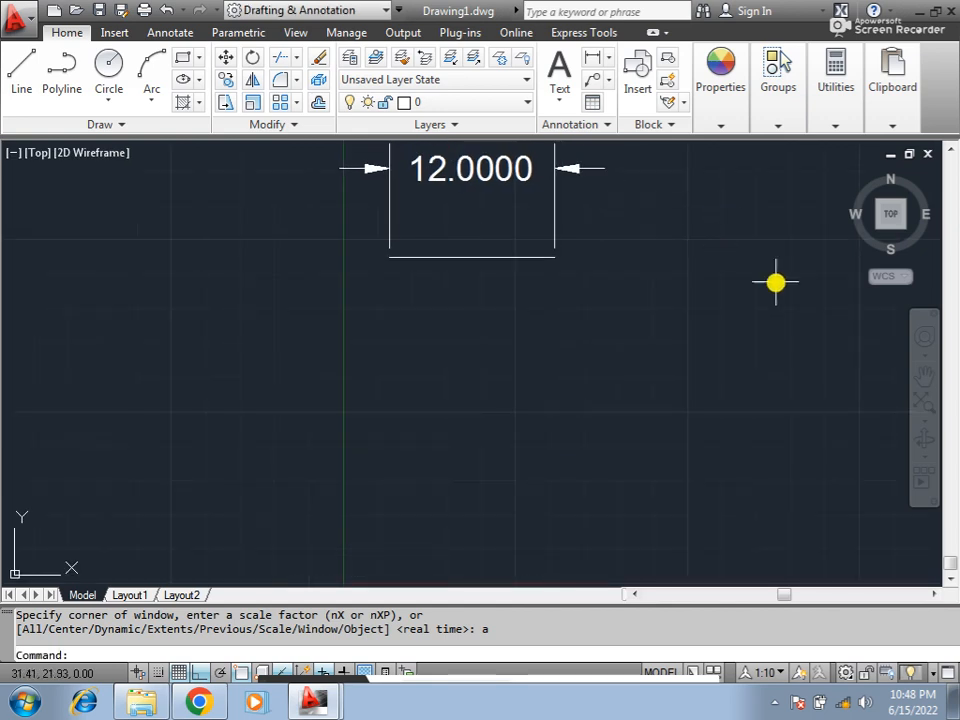
left_click(922, 375)
left_click_drag(608, 244, 585, 293)
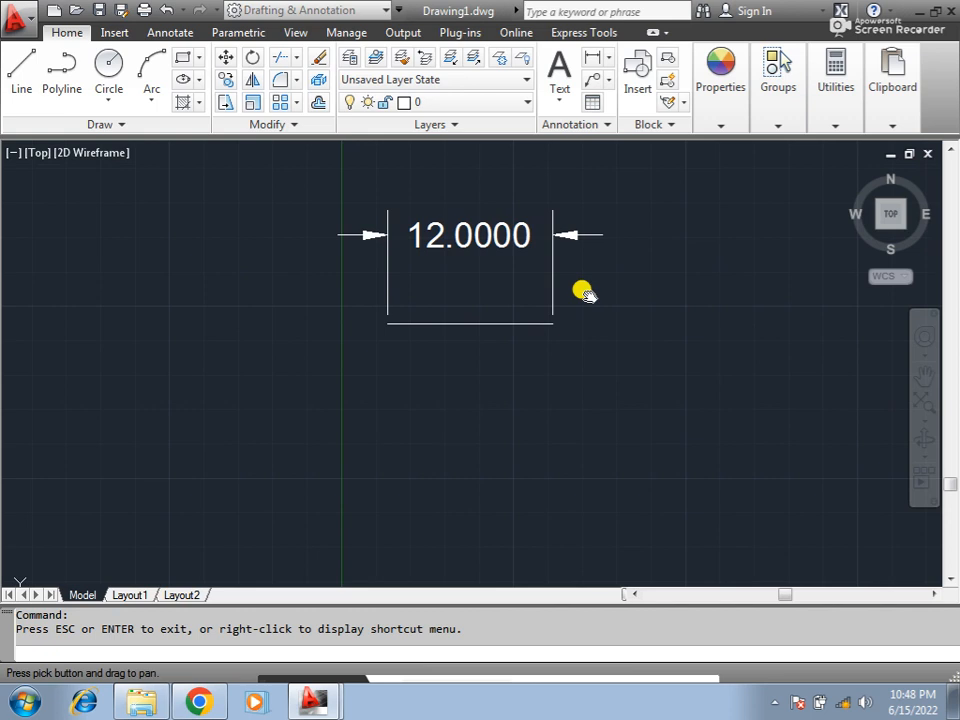
key("Escape")
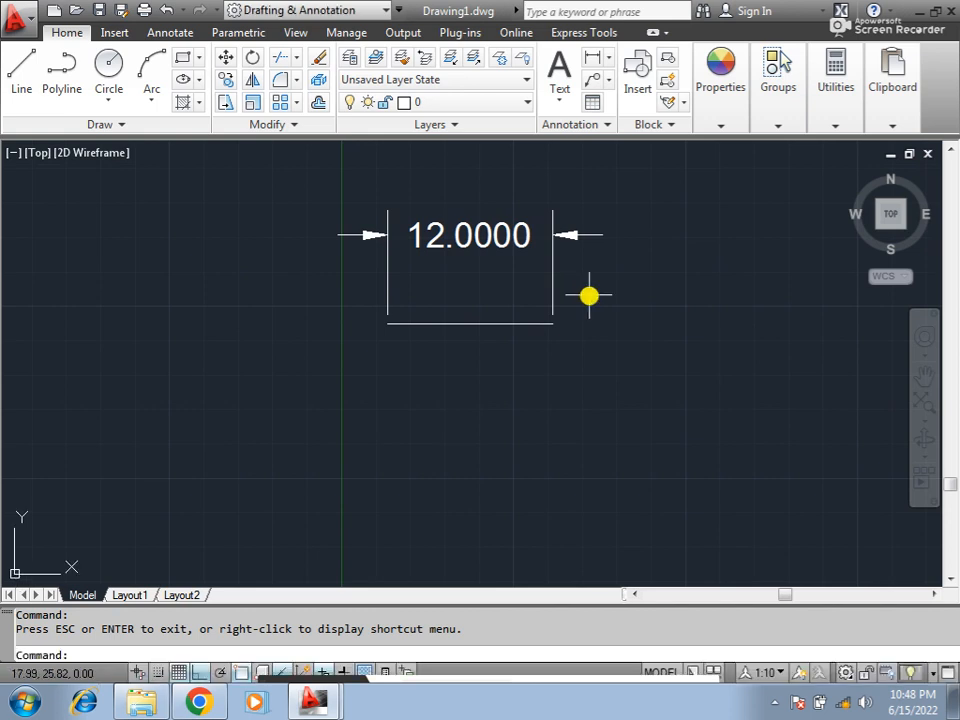
type("units")
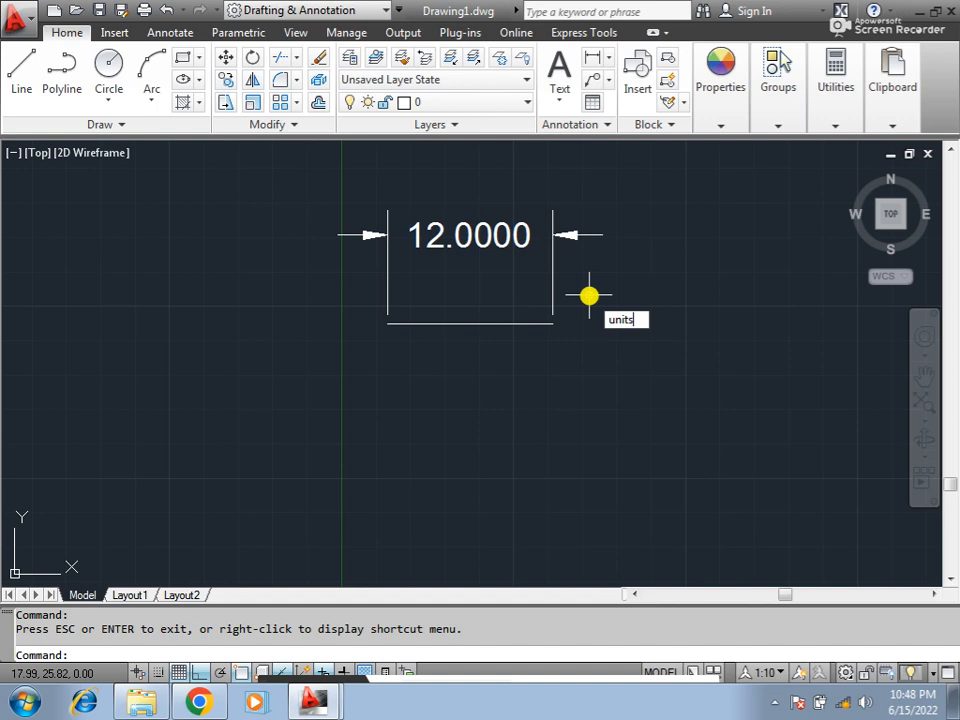
key("Return")
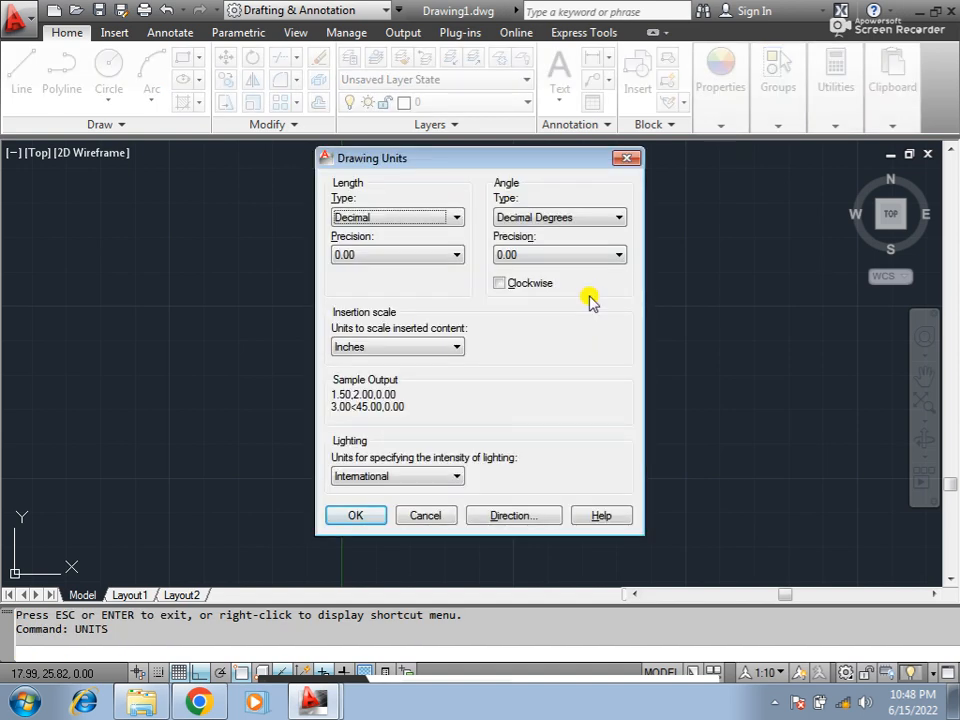
left_click(628, 160)
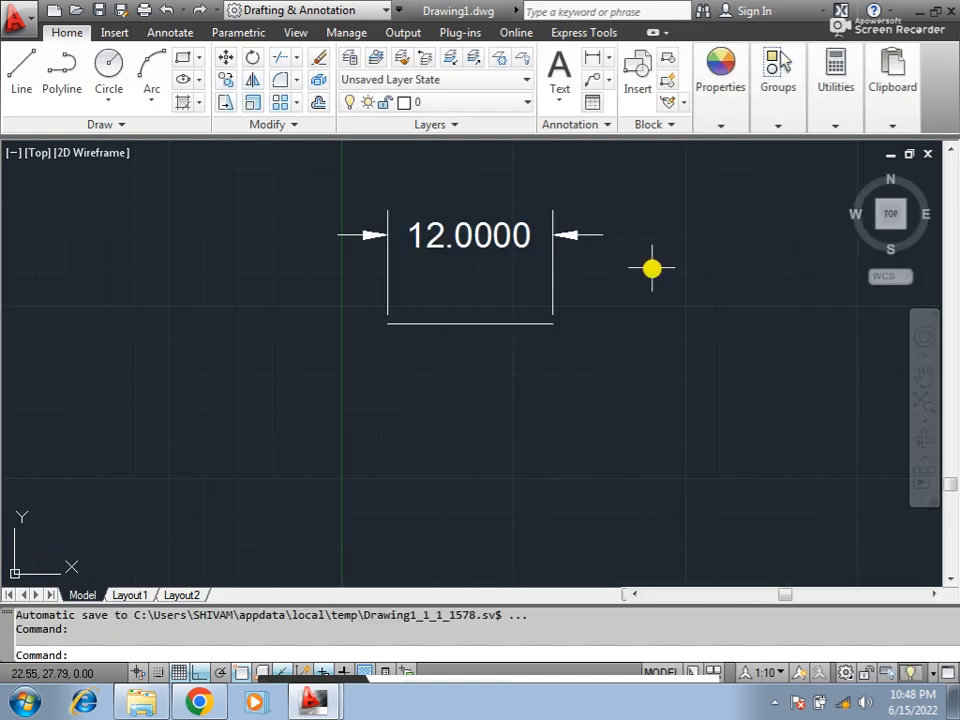